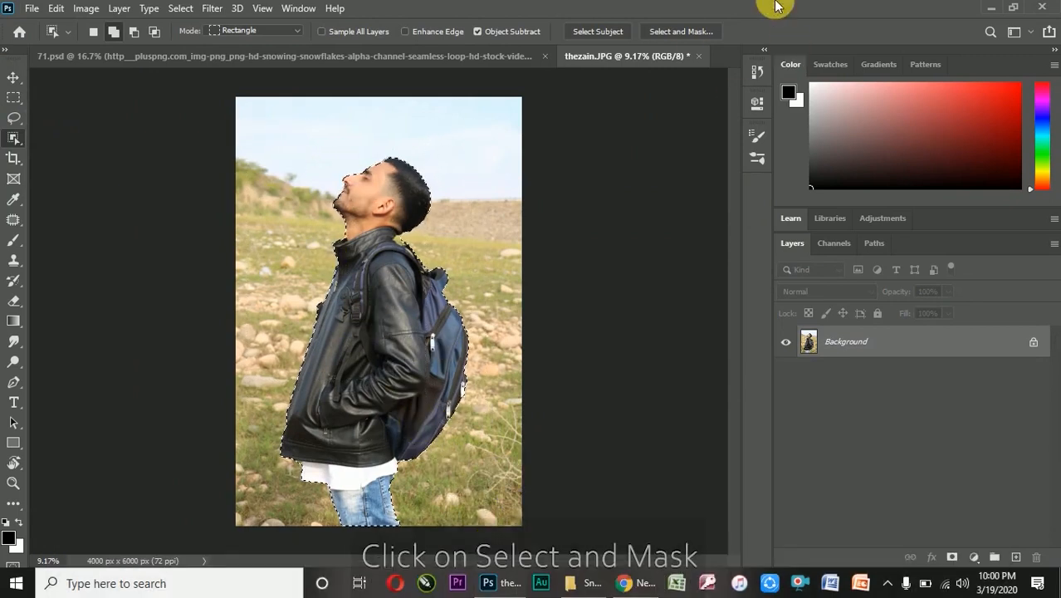
Open the man's selection in Select and Mask and brush along his face's edge with the Quick Selection tool
{"action": "left_click", "coordinate": [680, 32]}
{"action": "scroll", "coordinate": [470, 161], "scroll_direction": "up", "scroll_amount": 12}
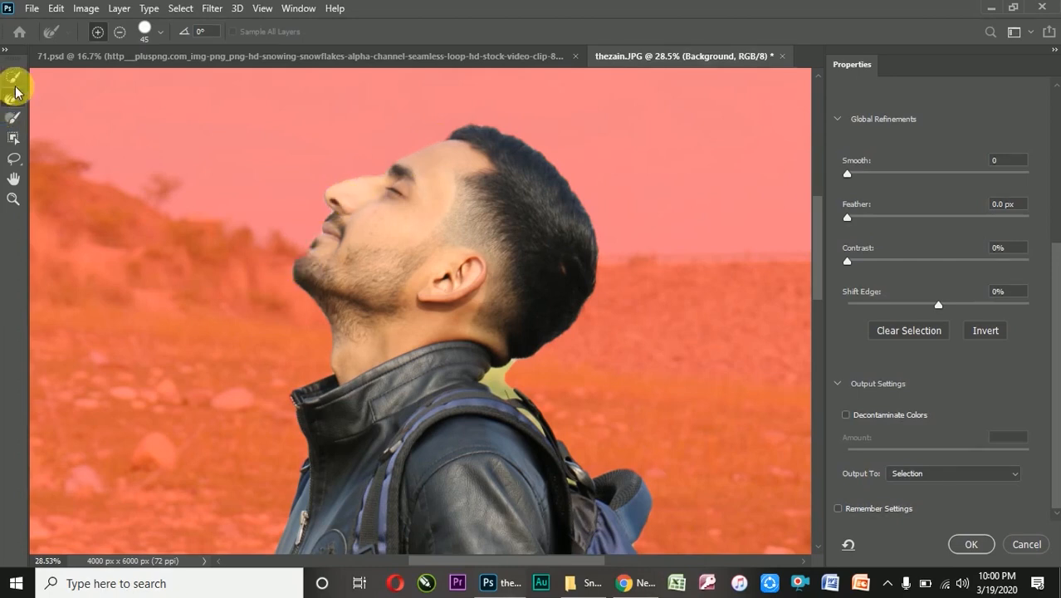
{"action": "left_click", "coordinate": [13, 77]}
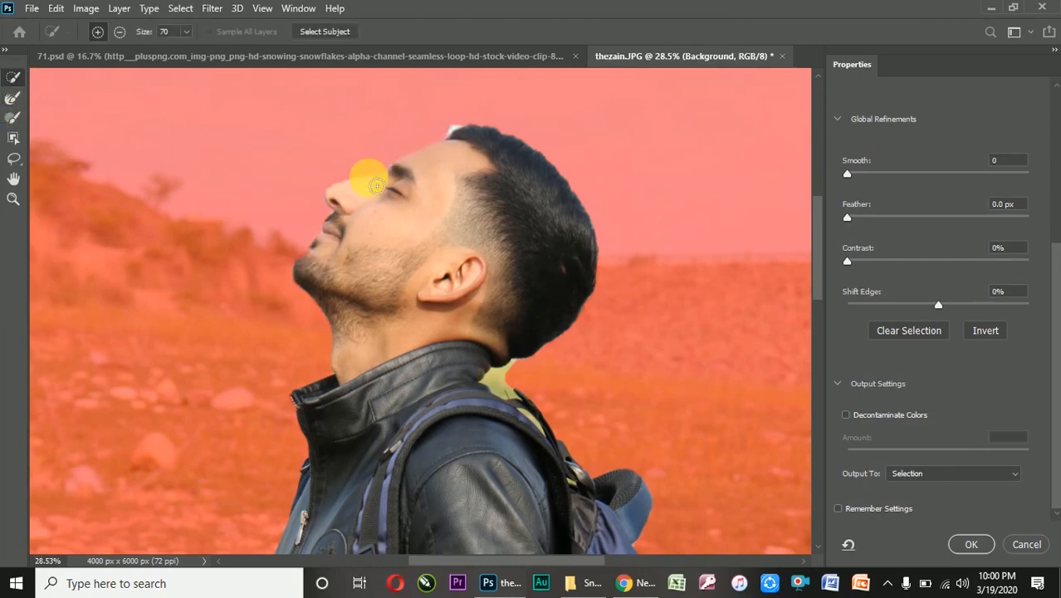
{"action": "mouse_move", "coordinate": [376, 186]}
{"action": "left_mouse_down"}
{"action": "mouse_move", "coordinate": [328, 236]}
{"action": "mouse_move", "coordinate": [300, 277]}
{"action": "left_mouse_up"}
Refine the selection edge with the Refine Edge Brush around the face, the back of the head, the neck and the backpack strap
{"action": "left_click", "coordinate": [13, 98]}
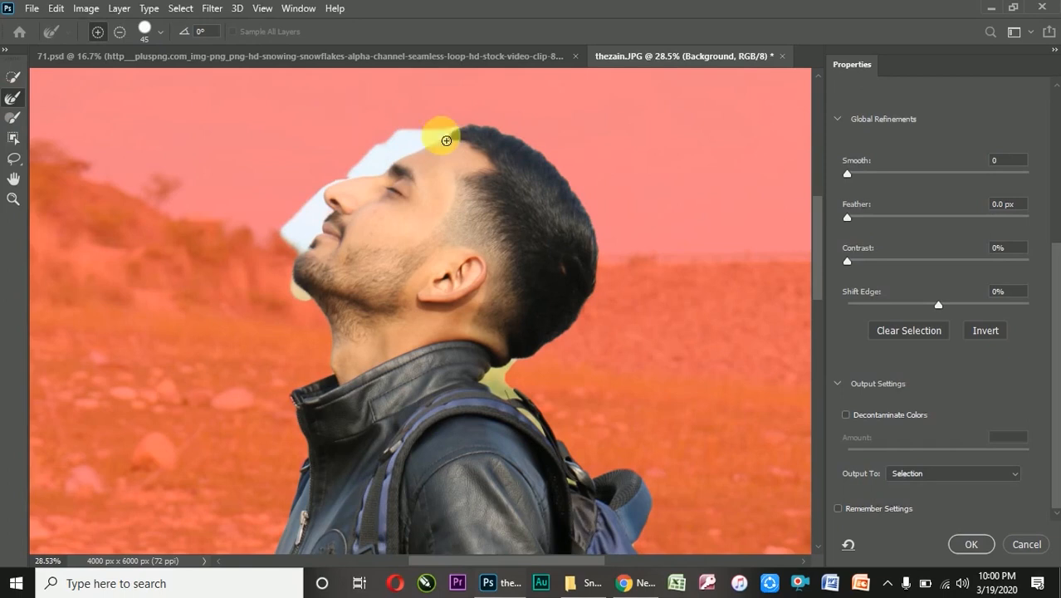
{"action": "mouse_move", "coordinate": [461, 151]}
{"action": "left_mouse_down"}
{"action": "mouse_move", "coordinate": [369, 195]}
{"action": "mouse_move", "coordinate": [384, 168]}
{"action": "mouse_move", "coordinate": [399, 164]}
{"action": "mouse_move", "coordinate": [378, 191]}
{"action": "mouse_move", "coordinate": [326, 206]}
{"action": "left_mouse_up"}
{"action": "mouse_move", "coordinate": [327, 257]}
{"action": "left_mouse_down"}
{"action": "mouse_move", "coordinate": [331, 328]}
{"action": "mouse_move", "coordinate": [313, 223]}
{"action": "left_mouse_up"}
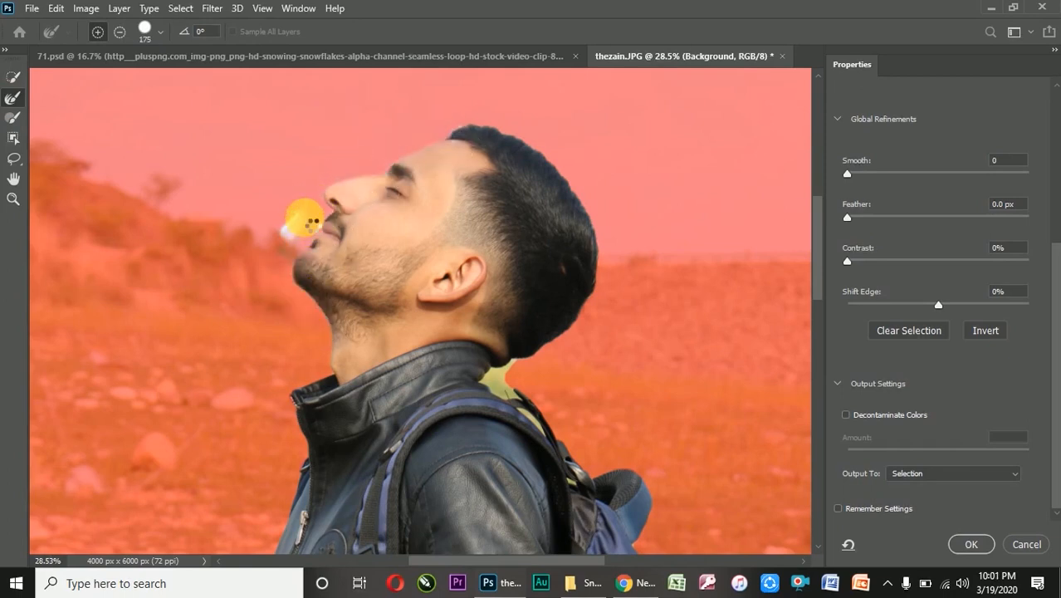
{"action": "mouse_move", "coordinate": [472, 156]}
{"action": "left_mouse_down"}
{"action": "mouse_move", "coordinate": [615, 258]}
{"action": "mouse_move", "coordinate": [598, 352]}
{"action": "mouse_move", "coordinate": [507, 403]}
{"action": "left_mouse_up"}
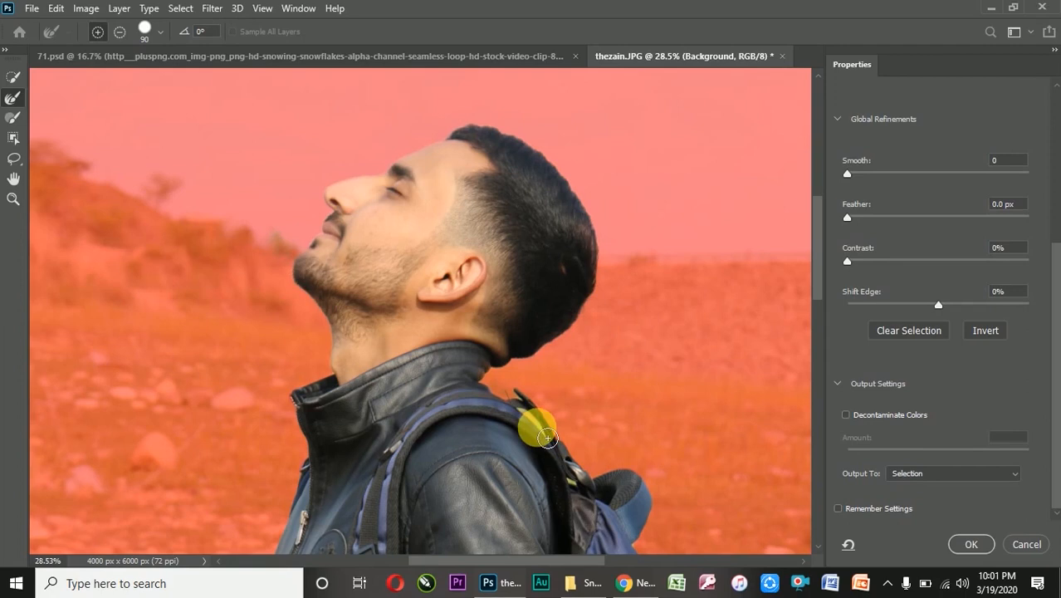
{"action": "left_click_drag", "start_coordinate": [543, 430], "coordinate": [571, 478]}
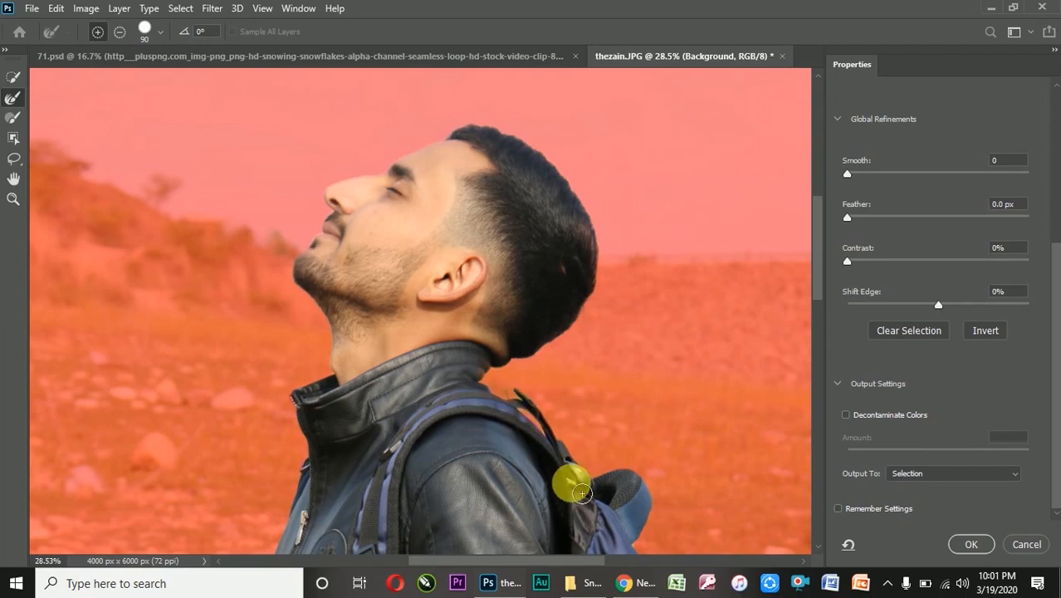
Check the edges around the backpack and jacket, and output the refined selection as a Layer Mask
{"action": "scroll", "coordinate": [576, 159], "scroll_direction": "down", "scroll_amount": 4}
{"action": "scroll", "coordinate": [474, 214], "scroll_direction": "up", "scroll_amount": 2}
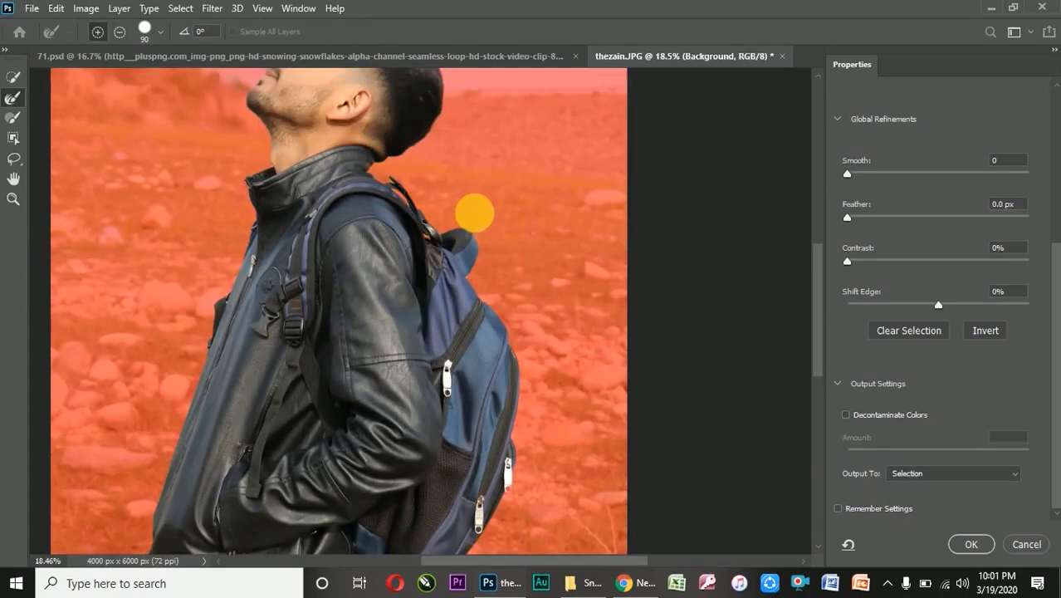
{"action": "scroll", "coordinate": [474, 214], "scroll_direction": "up", "scroll_amount": 4}
{"action": "scroll", "coordinate": [497, 250], "scroll_direction": "down", "scroll_amount": 5}
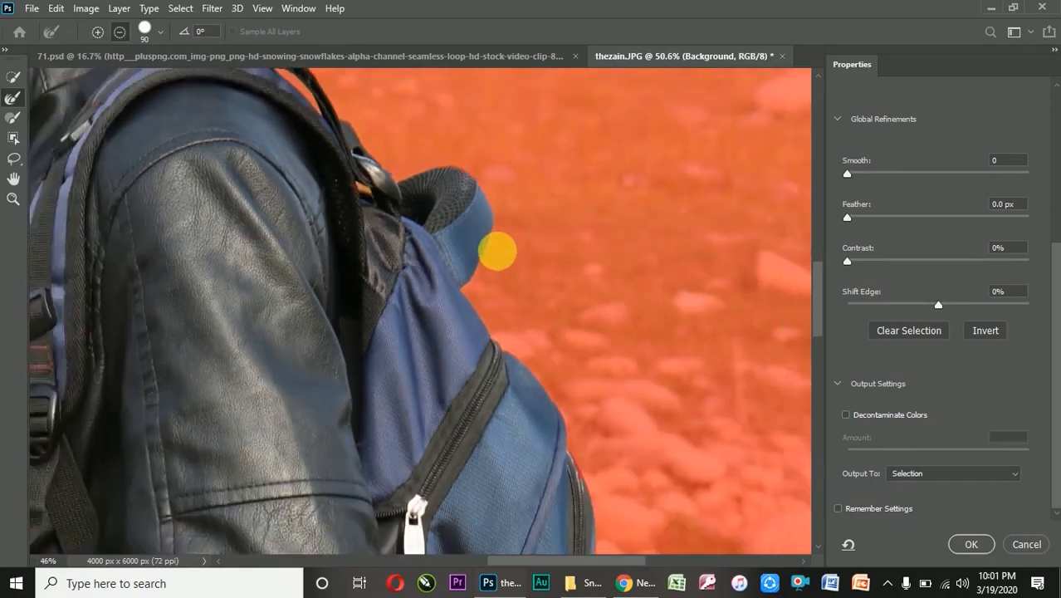
{"action": "scroll", "coordinate": [349, 375], "scroll_direction": "up", "scroll_amount": 1}
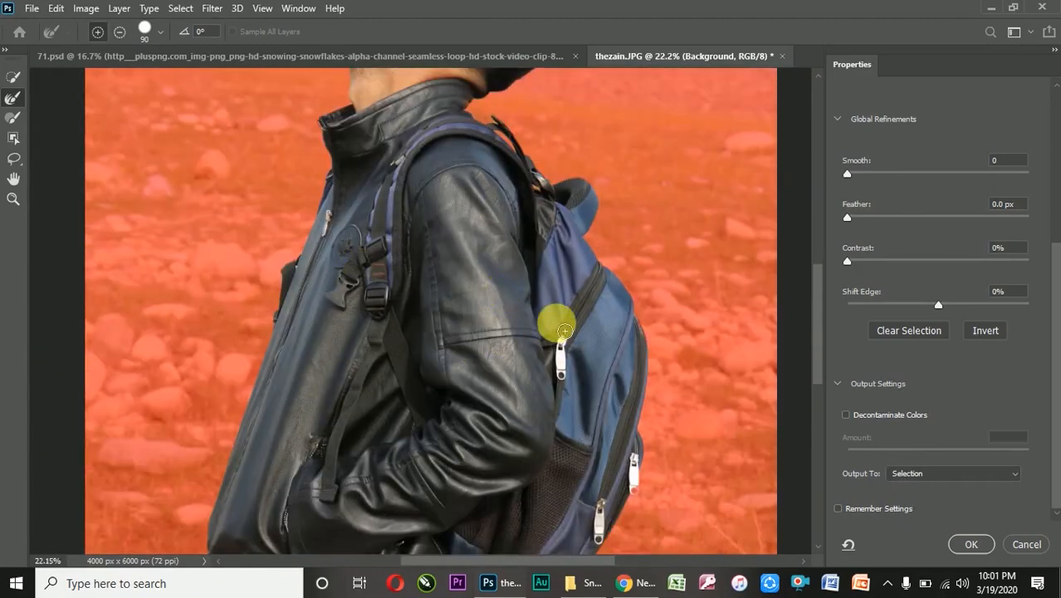
{"action": "scroll", "coordinate": [567, 329], "scroll_direction": "up", "scroll_amount": 4}
{"action": "scroll", "coordinate": [588, 324], "scroll_direction": "down", "scroll_amount": 1}
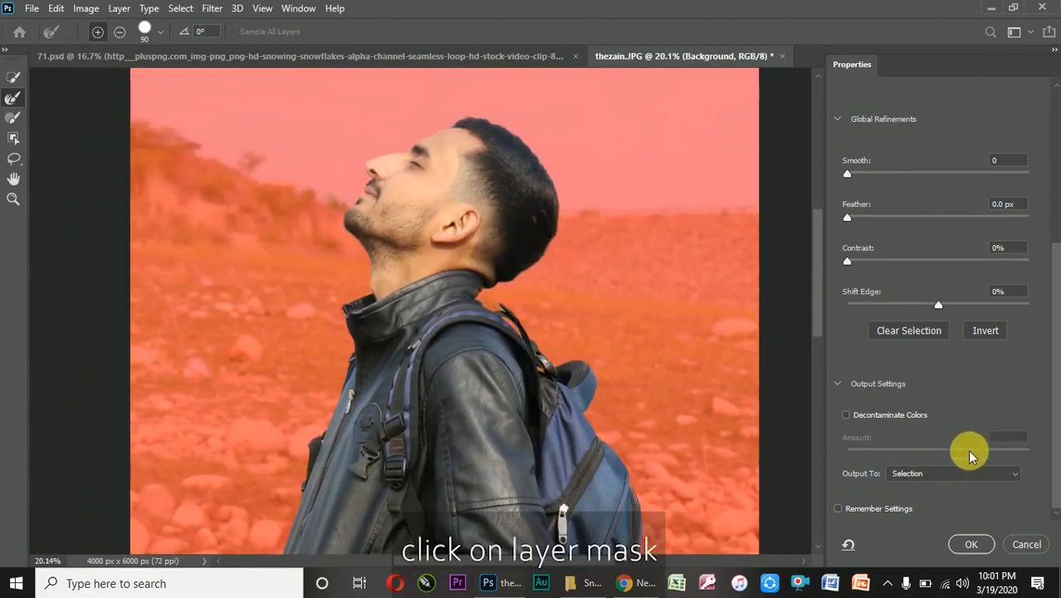
{"action": "left_click", "coordinate": [978, 474]}
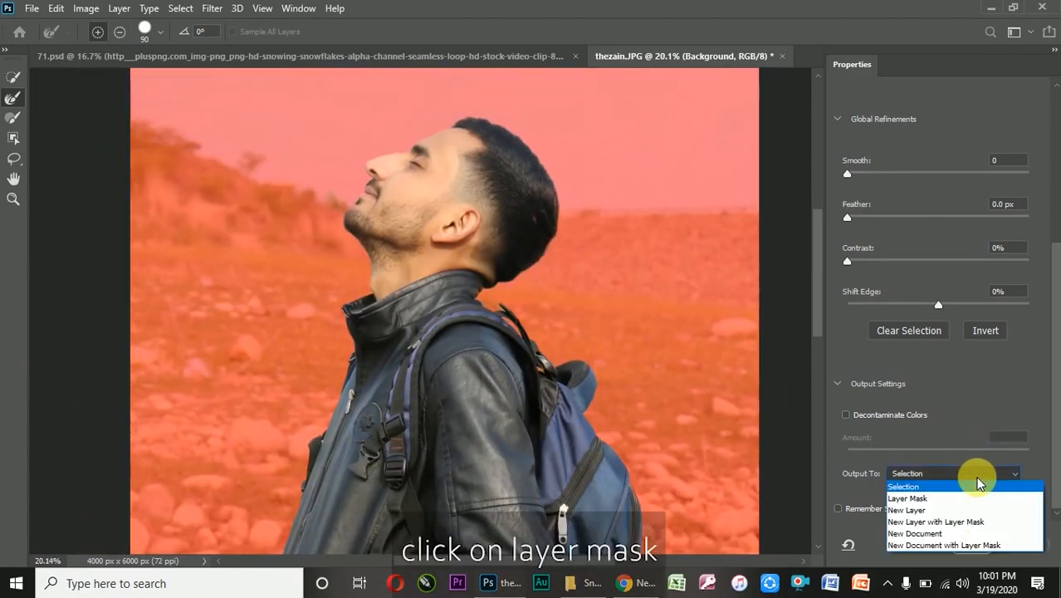
{"action": "left_click", "coordinate": [917, 499]}
{"action": "left_click", "coordinate": [959, 542]}
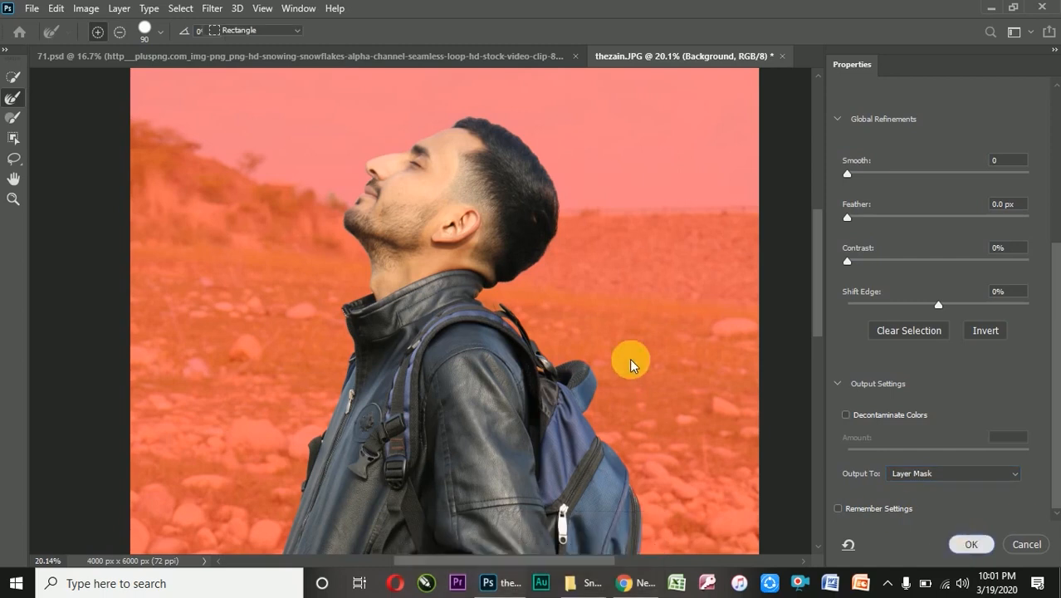
Duplicate the masked layer five times
{"action": "scroll", "coordinate": [424, 241], "scroll_direction": "down", "scroll_amount": 6}
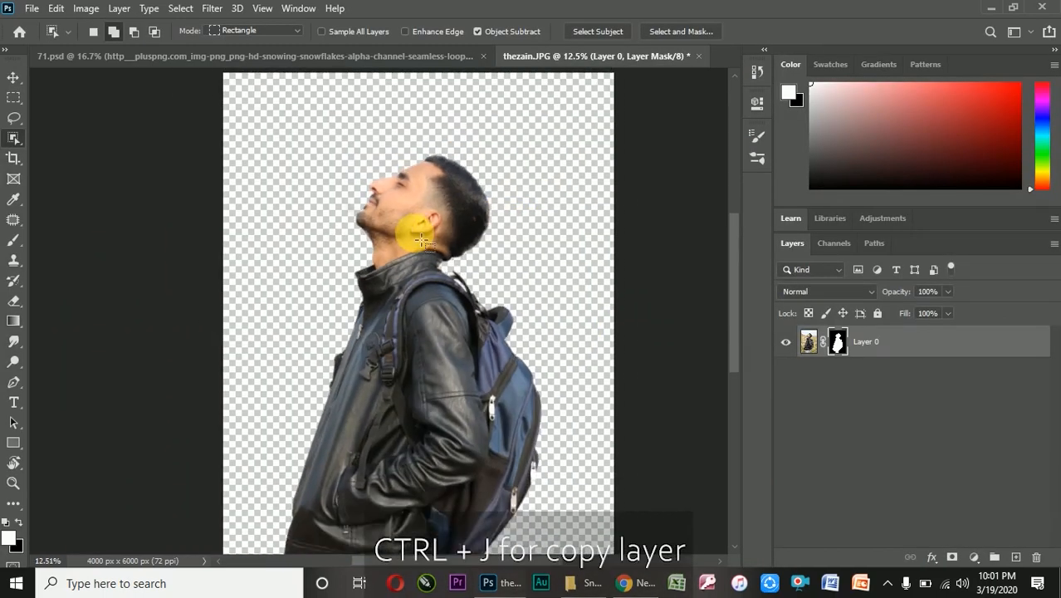
{"action": "left_click", "coordinate": [11, 79]}
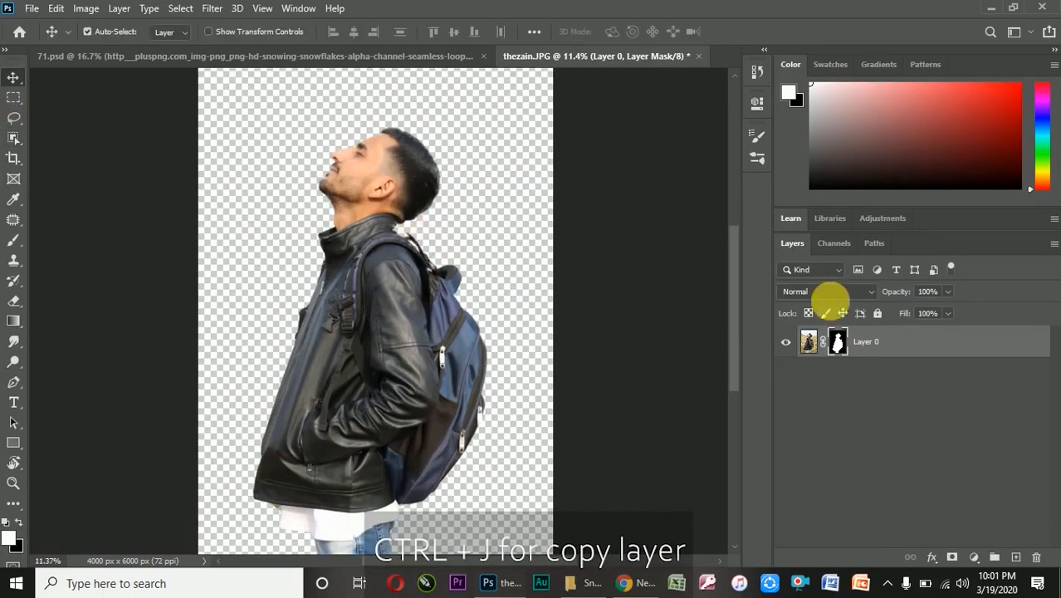
{"action": "key", "text": "ctrl+j"}
{"action": "key", "text": "ctrl+j"}
{"action": "key", "text": "ctrl+j"}
{"action": "key", "text": "ctrl+j"}
{"action": "key", "text": "ctrl+j"}
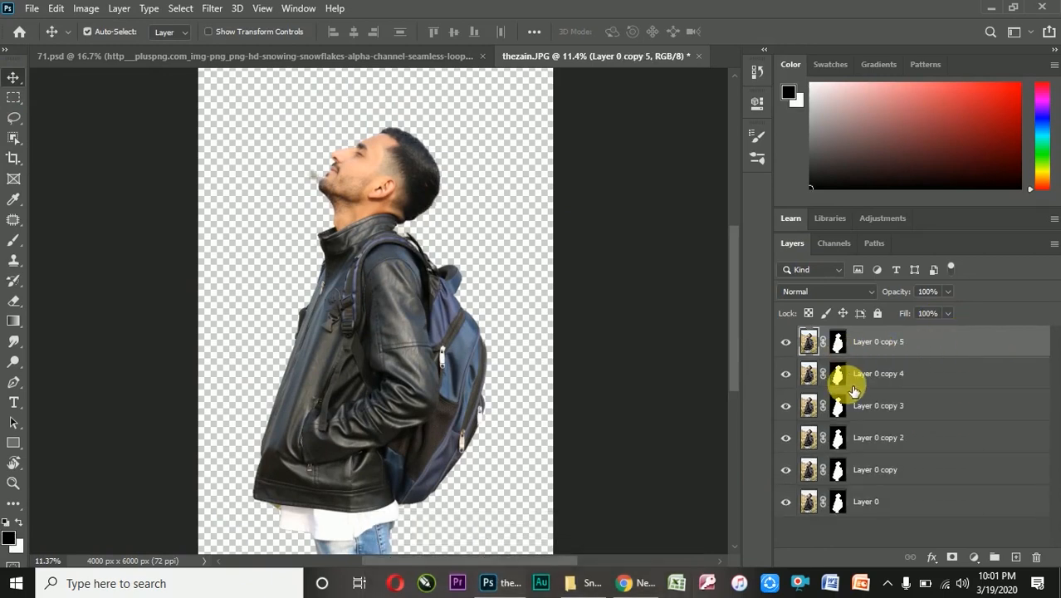
Select the masked layer and all its copies and convert them into one smart object
{"action": "left_click", "coordinate": [905, 499], "text": "shift"}
{"action": "right_click", "coordinate": [905, 387]}
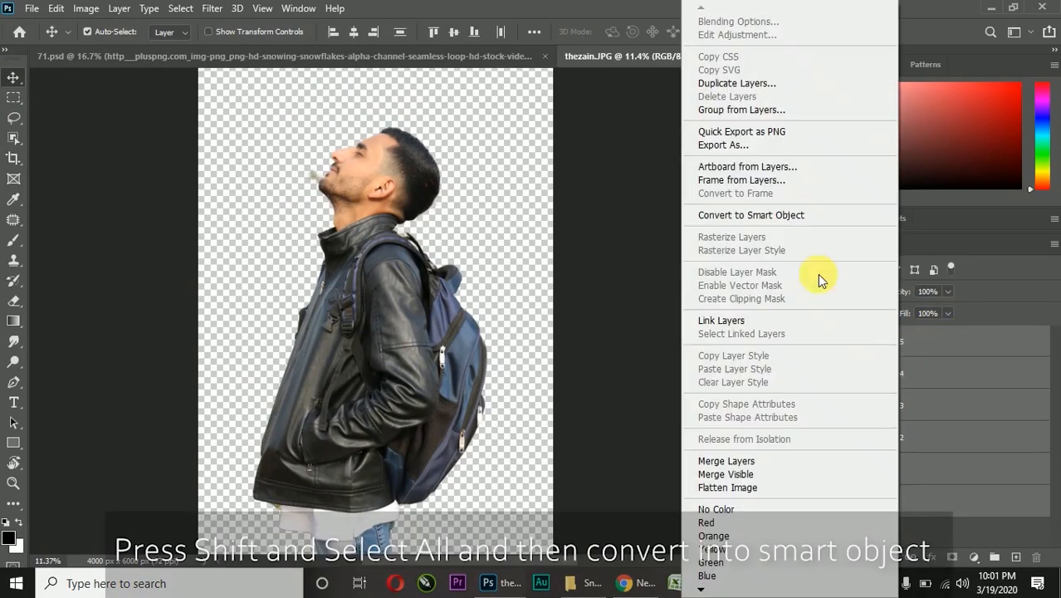
{"action": "left_click", "coordinate": [770, 220]}
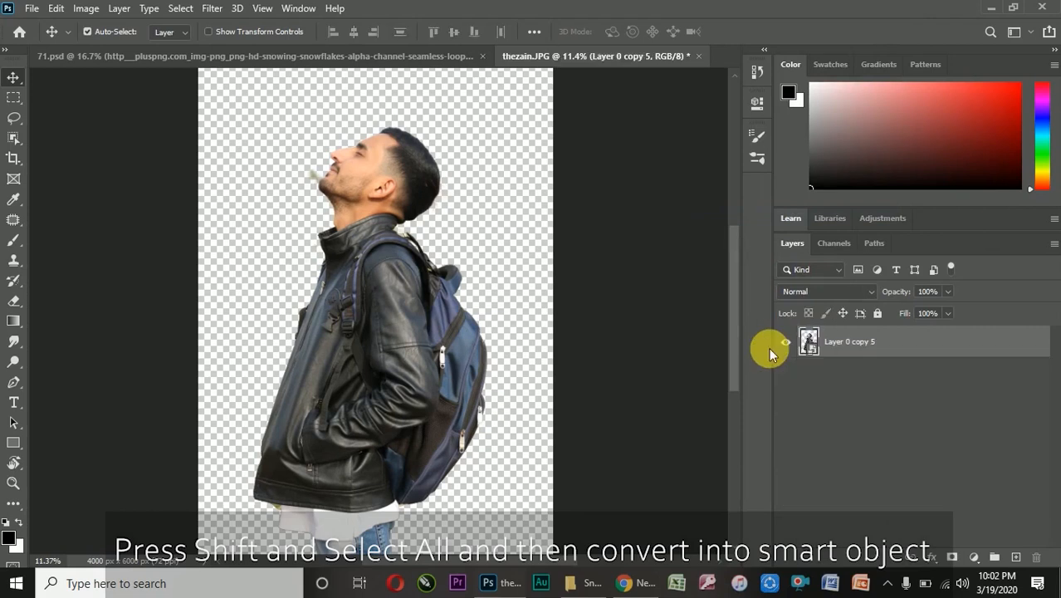
Rasterize the smart object and erase the leftover background in front of the man's chin and lips
{"action": "left_click", "coordinate": [15, 300]}
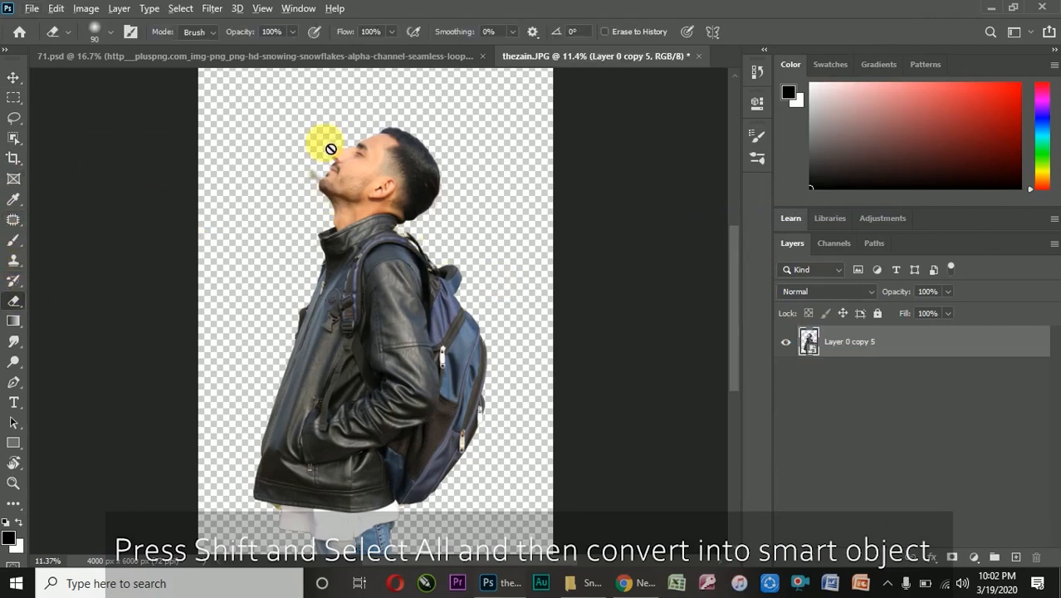
{"action": "scroll", "coordinate": [322, 157], "scroll_direction": "up", "scroll_amount": 6}
{"action": "left_click", "coordinate": [303, 203]}
{"action": "left_click", "coordinate": [509, 241]}
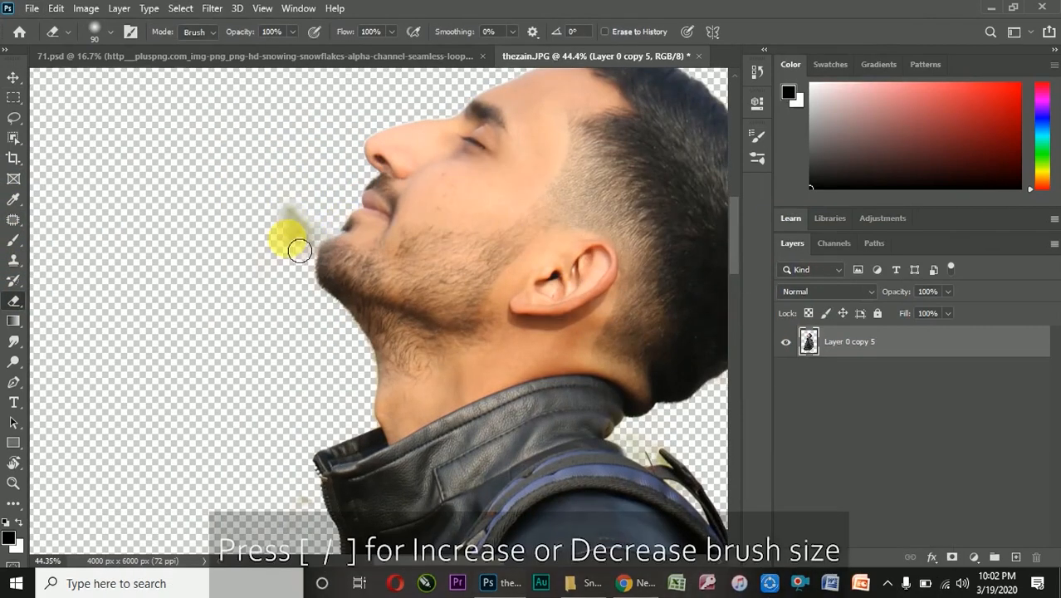
{"action": "scroll", "coordinate": [297, 191], "scroll_direction": "down", "scroll_amount": 6}
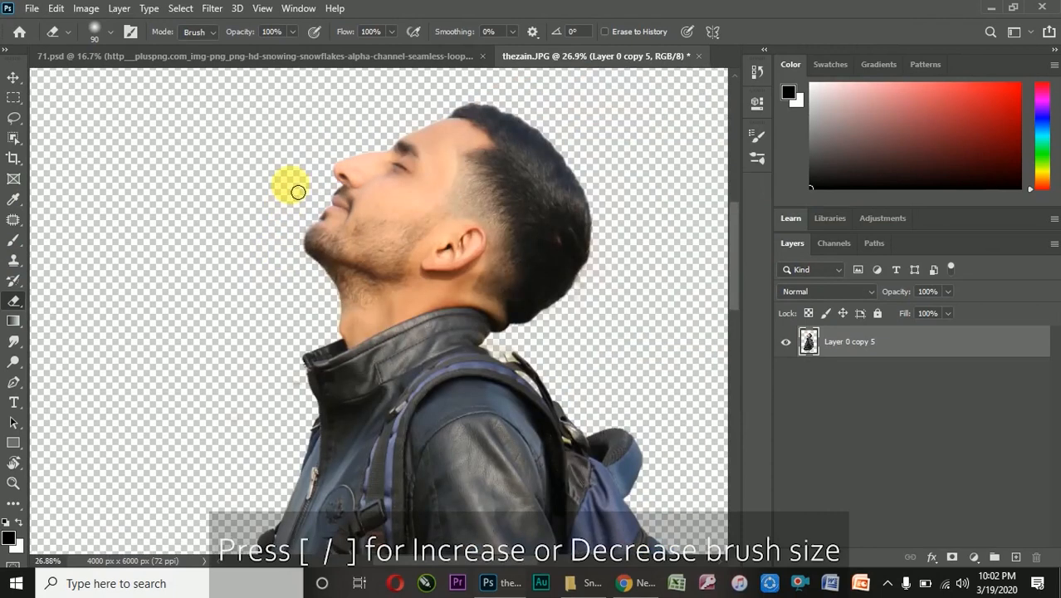
Move the cut-out man down so that the lower edge of his jacket sits near the canvas bottom
{"action": "scroll", "coordinate": [396, 350], "scroll_direction": "up", "scroll_amount": 2}
{"action": "scroll", "coordinate": [396, 351], "scroll_direction": "down", "scroll_amount": 1}
{"action": "left_click", "coordinate": [14, 77]}
{"action": "left_click_drag", "start_coordinate": [364, 309], "coordinate": [385, 358]}
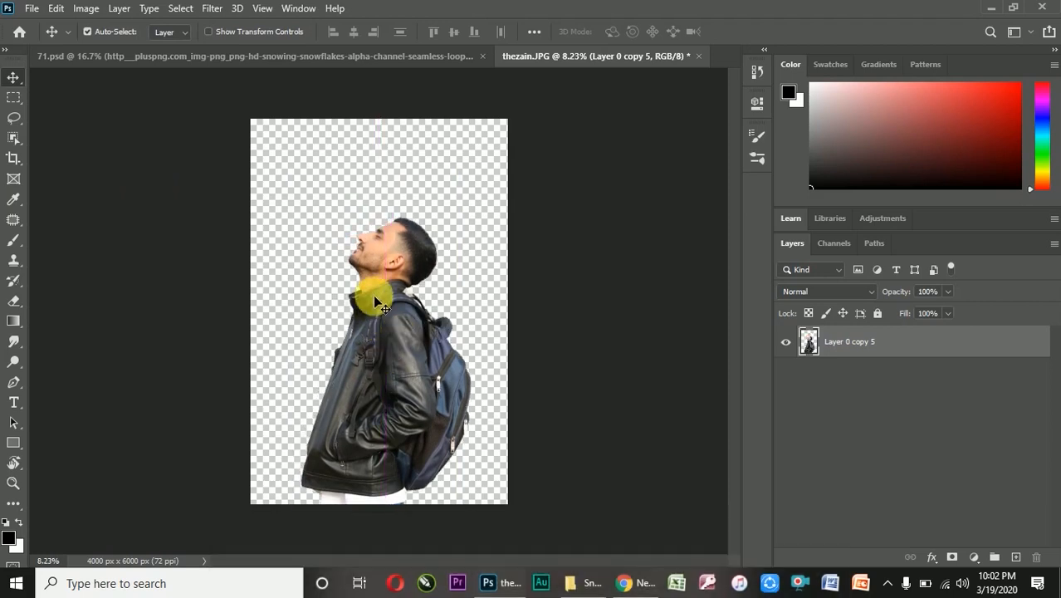
Erase the remaining stray bits around the cut-out, including the white shirt below the jacket
{"action": "scroll", "coordinate": [376, 289], "scroll_direction": "up", "scroll_amount": 11}
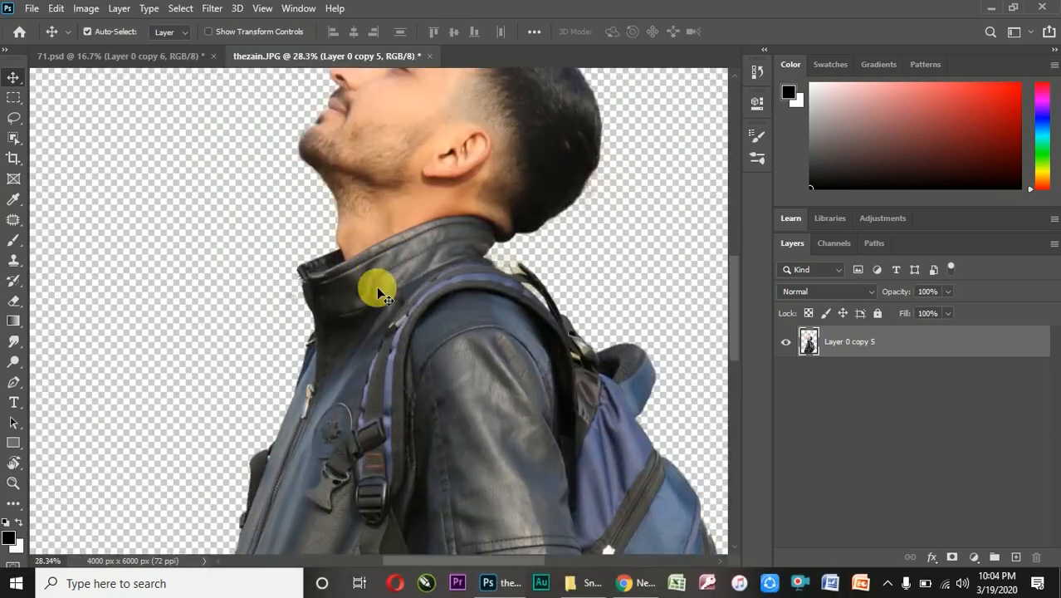
{"action": "scroll", "coordinate": [422, 406], "scroll_direction": "down", "scroll_amount": 6}
{"action": "scroll", "coordinate": [421, 406], "scroll_direction": "up", "scroll_amount": 11}
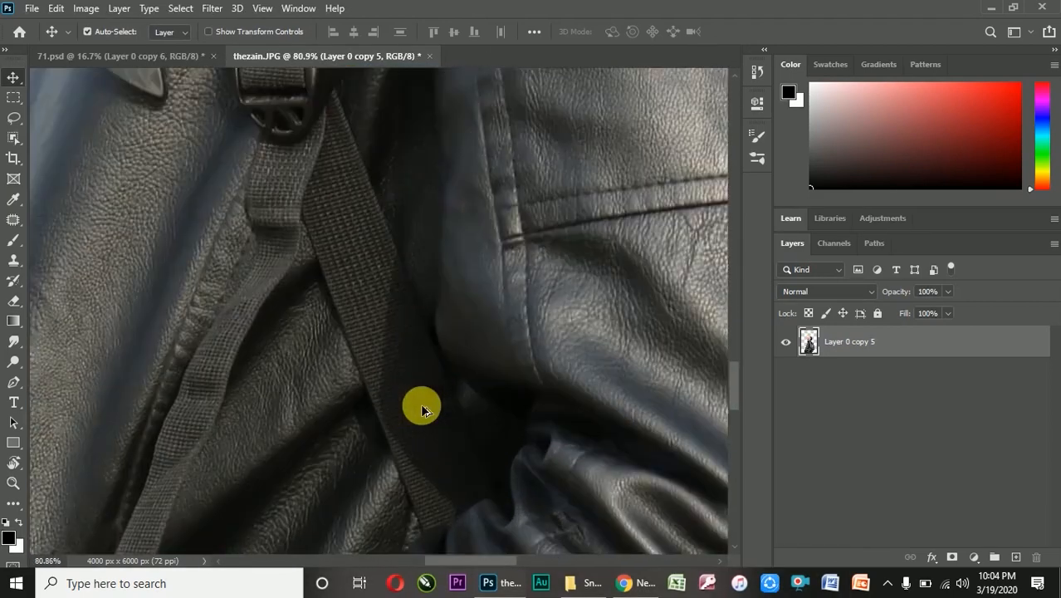
{"action": "key", "text": "e"}
{"action": "scroll", "coordinate": [339, 339], "scroll_direction": "down", "scroll_amount": 8}
{"action": "scroll", "coordinate": [338, 339], "scroll_direction": "up", "scroll_amount": 1}
{"action": "scroll", "coordinate": [384, 301], "scroll_direction": "down", "scroll_amount": 2}
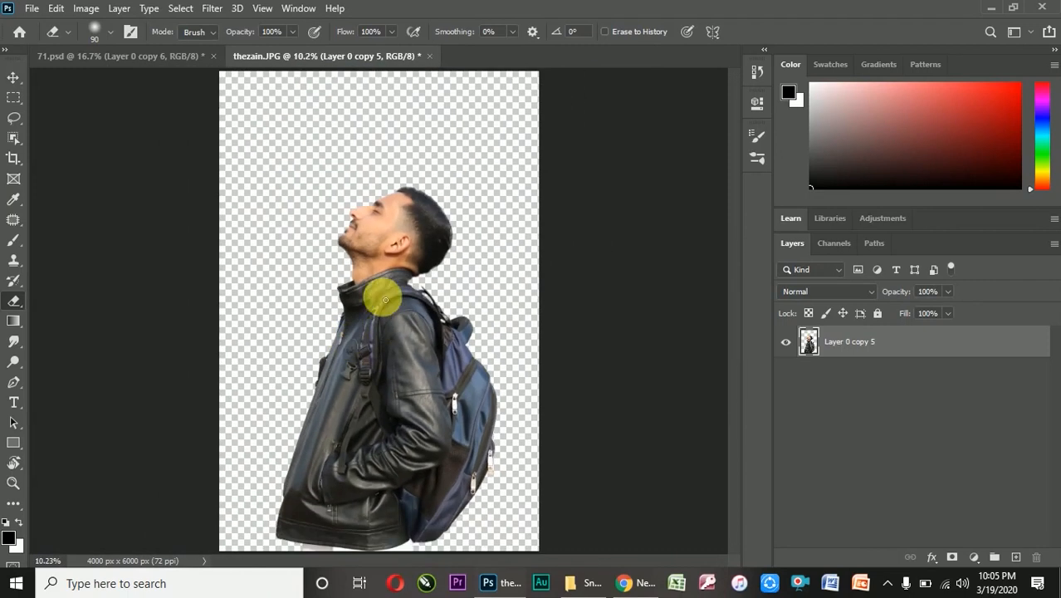
{"action": "scroll", "coordinate": [385, 301], "scroll_direction": "up", "scroll_amount": 1}
{"action": "left_click", "coordinate": [13, 78]}
{"action": "scroll", "coordinate": [320, 224], "scroll_direction": "down", "scroll_amount": 1}
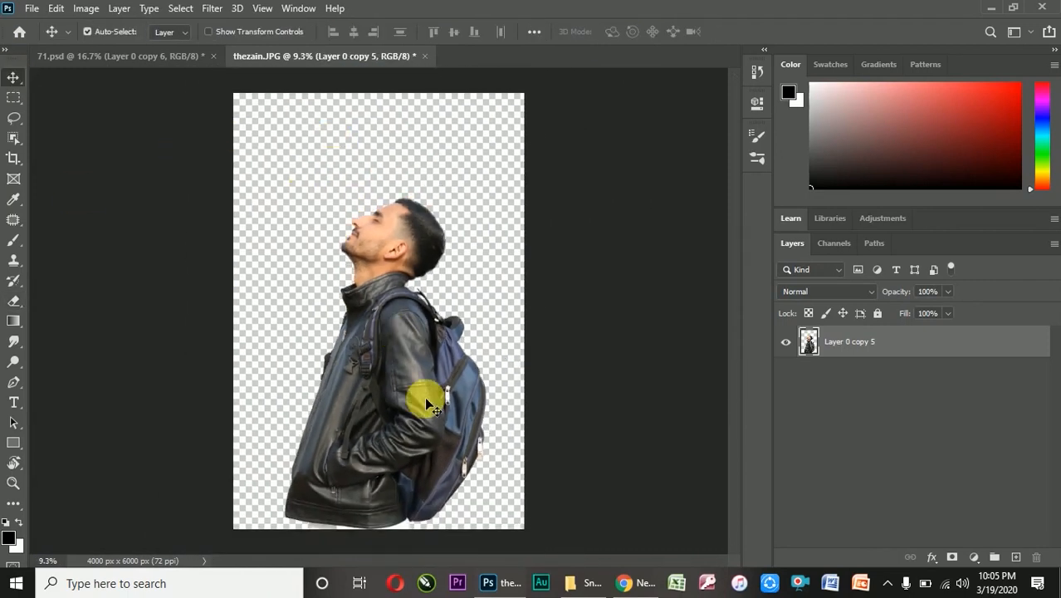
Open the snowy forest image Background.jpg from its folder as a separate document
{"action": "left_click", "coordinate": [588, 585]}
{"action": "left_click_drag", "start_coordinate": [222, 215], "coordinate": [540, 59]}
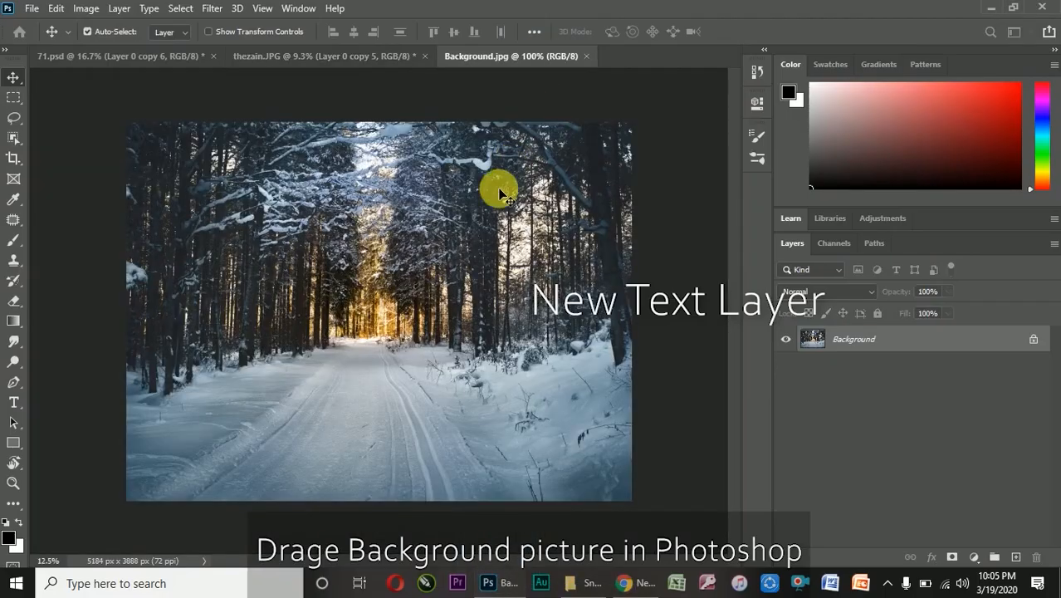
{"action": "scroll", "coordinate": [362, 265], "scroll_direction": "down", "scroll_amount": 1}
{"action": "scroll", "coordinate": [348, 274], "scroll_direction": "up", "scroll_amount": 3}
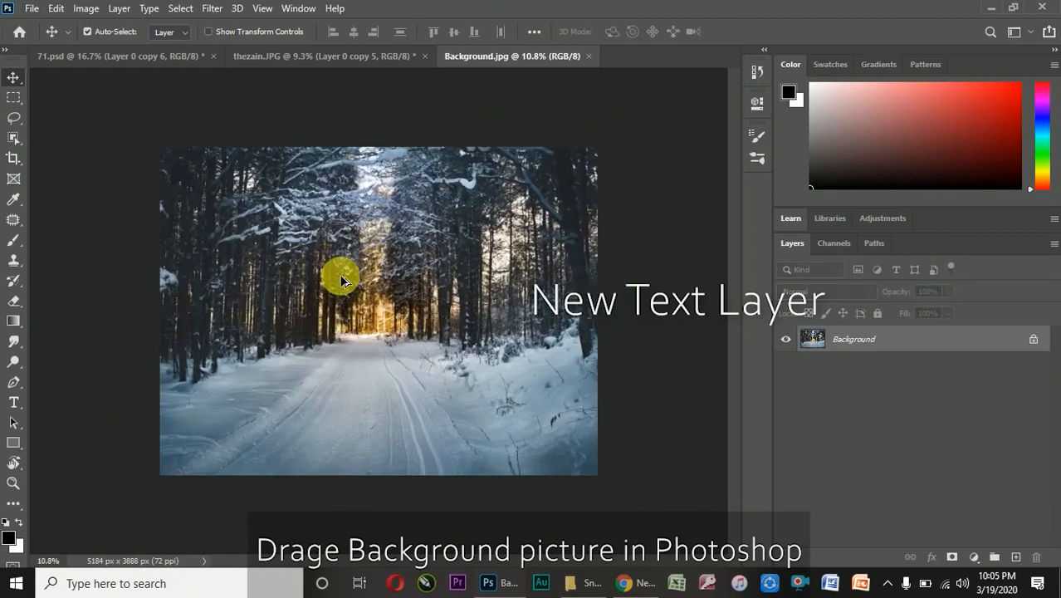
{"action": "scroll", "coordinate": [342, 281], "scroll_direction": "down", "scroll_amount": 2}
{"action": "scroll", "coordinate": [341, 281], "scroll_direction": "up", "scroll_amount": 1}
{"action": "scroll", "coordinate": [342, 281], "scroll_direction": "down", "scroll_amount": 1}
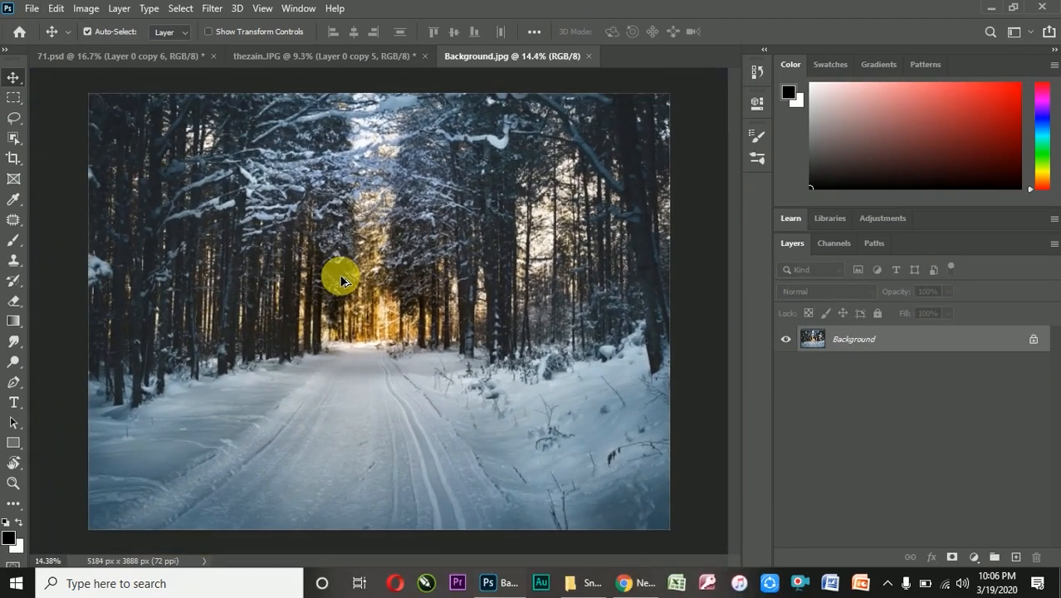
Crop both sides of the forest image to a portrait format of about 3016 × 3888 px around the road
{"action": "left_click", "coordinate": [11, 99]}
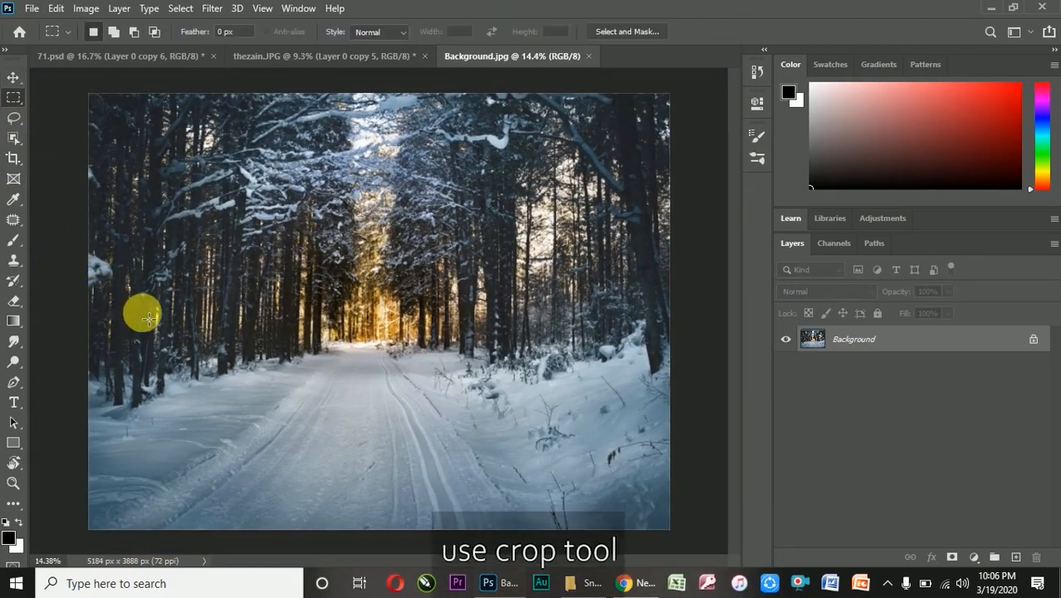
{"action": "left_click", "coordinate": [24, 152]}
{"action": "left_click_drag", "start_coordinate": [93, 309], "coordinate": [142, 327]}
{"action": "left_click_drag", "start_coordinate": [613, 332], "coordinate": [544, 332]}
{"action": "left_click_drag", "start_coordinate": [234, 319], "coordinate": [220, 312]}
{"action": "left_click_drag", "start_coordinate": [544, 338], "coordinate": [550, 327]}
{"action": "left_click", "coordinate": [814, 35]}
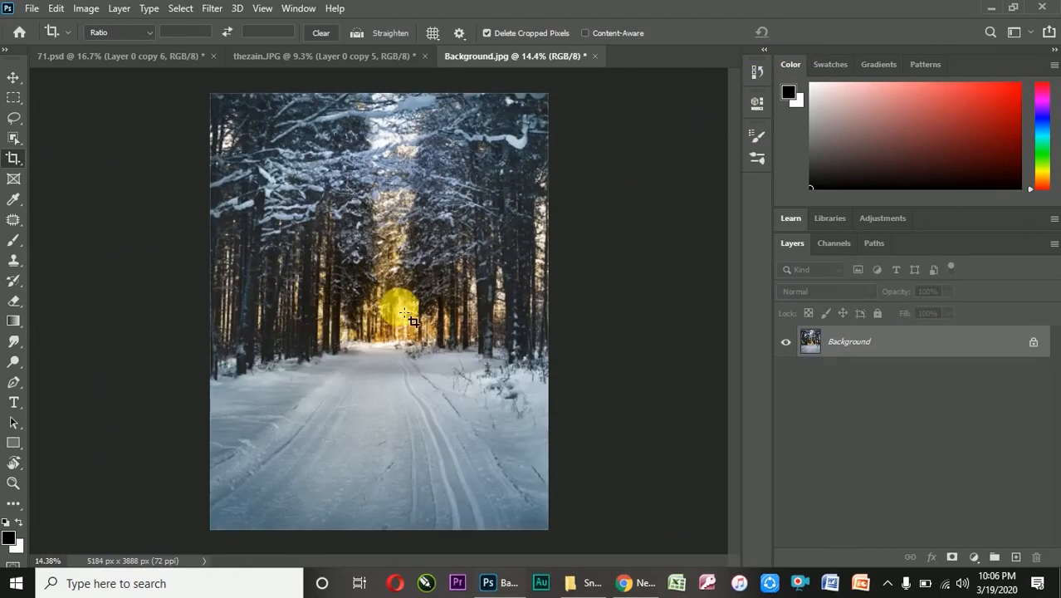
Unlock the forest image's Background layer to make it a regular layer
{"action": "scroll", "coordinate": [426, 304], "scroll_direction": "up", "scroll_amount": 7}
{"action": "scroll", "coordinate": [449, 304], "scroll_direction": "down", "scroll_amount": 6}
{"action": "scroll", "coordinate": [458, 312], "scroll_direction": "down", "scroll_amount": 1}
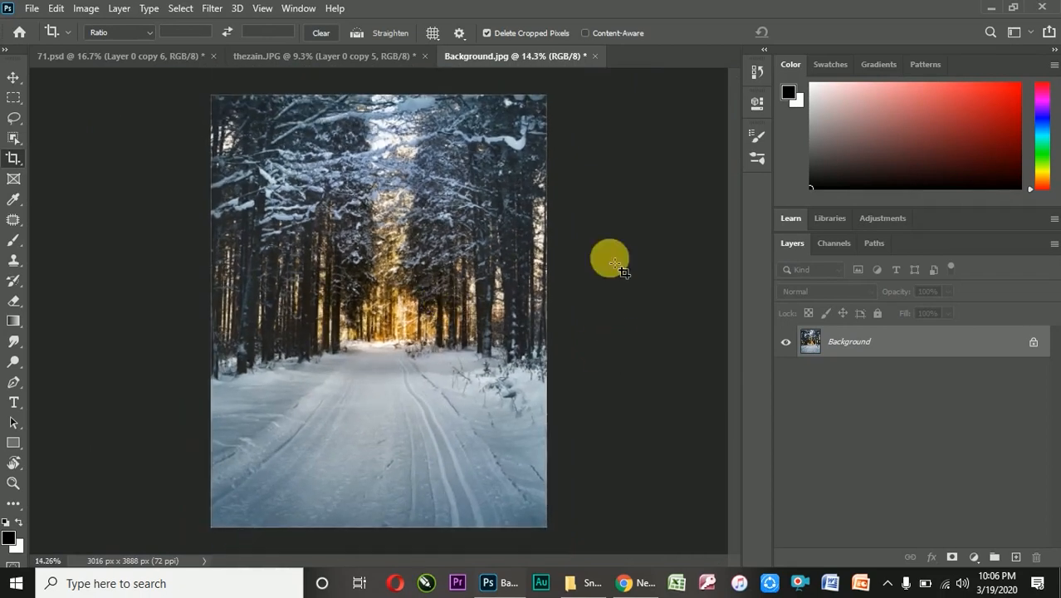
{"action": "left_click", "coordinate": [973, 557]}
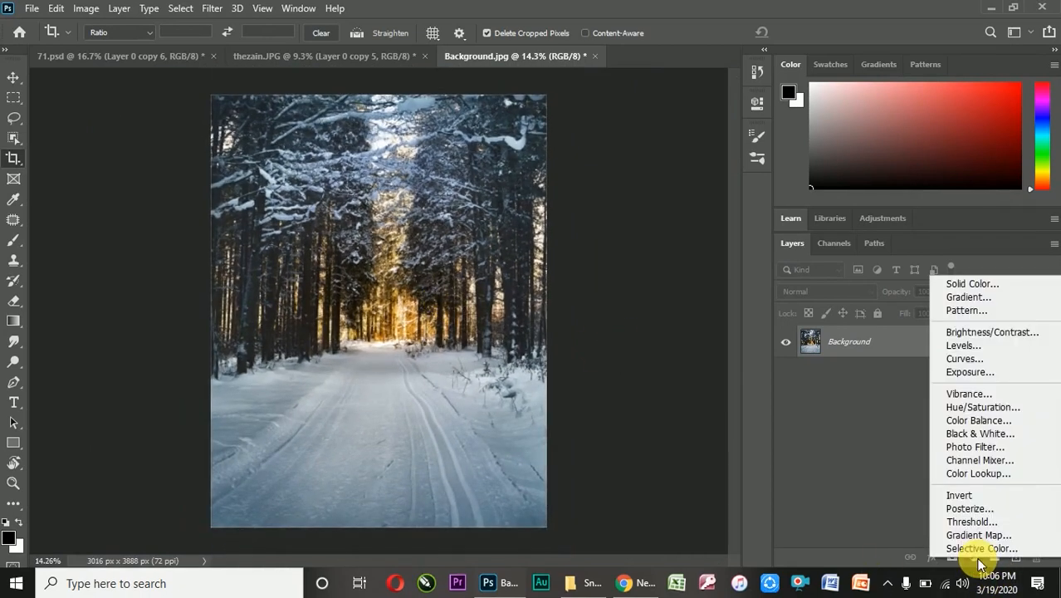
{"action": "left_click", "coordinate": [886, 498]}
{"action": "left_click", "coordinate": [1032, 339]}
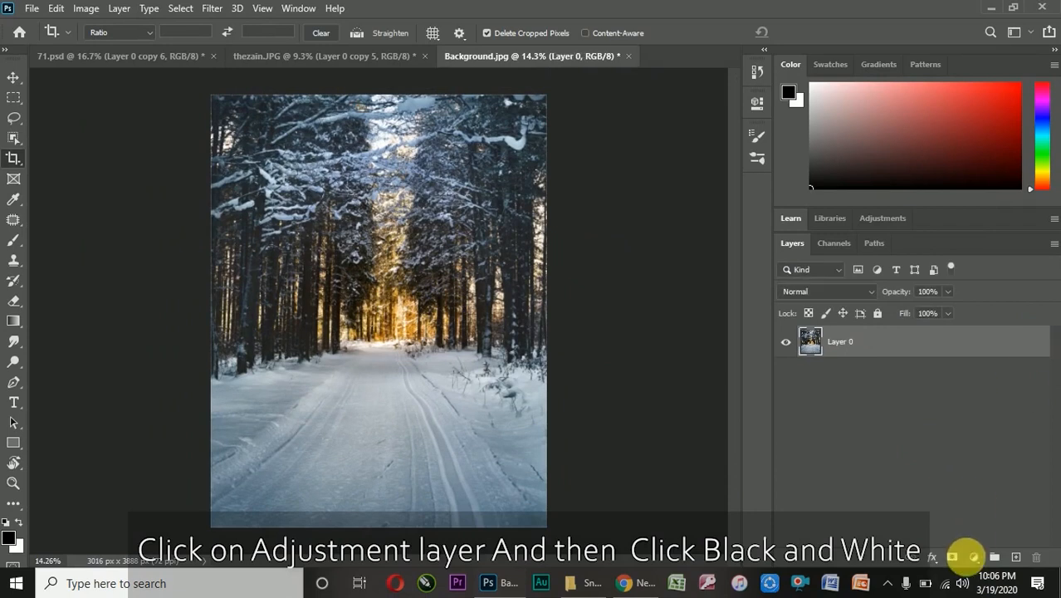
Add a Black & White adjustment layer with Reds 67, Yellows -2, Greens 58, Cyans 46 and Blues 38
{"action": "left_click", "coordinate": [975, 557]}
{"action": "left_click", "coordinate": [971, 432]}
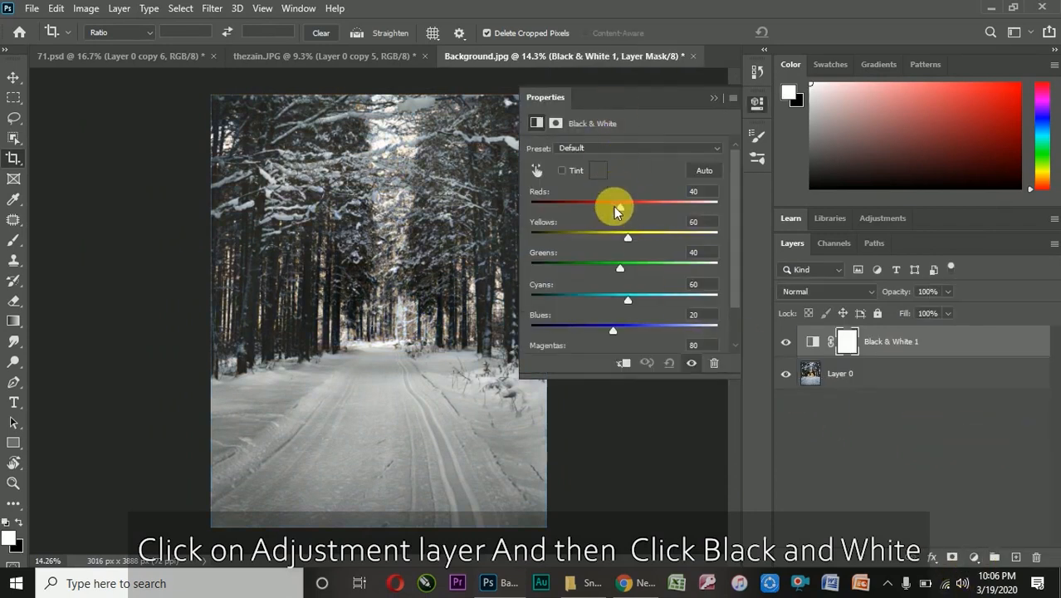
{"action": "left_click_drag", "start_coordinate": [623, 209], "coordinate": [622, 300]}
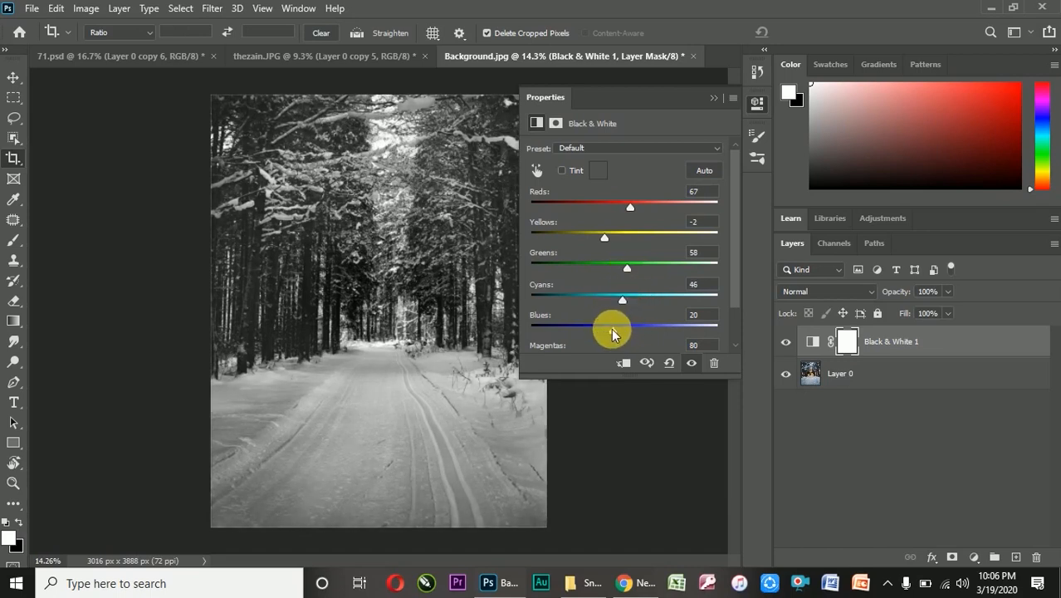
{"action": "left_click", "coordinate": [713, 98]}
Copy the cut-out man from thezain.JPG into the Background.jpg document, above the Black & White adjustment layer
{"action": "left_click", "coordinate": [357, 54]}
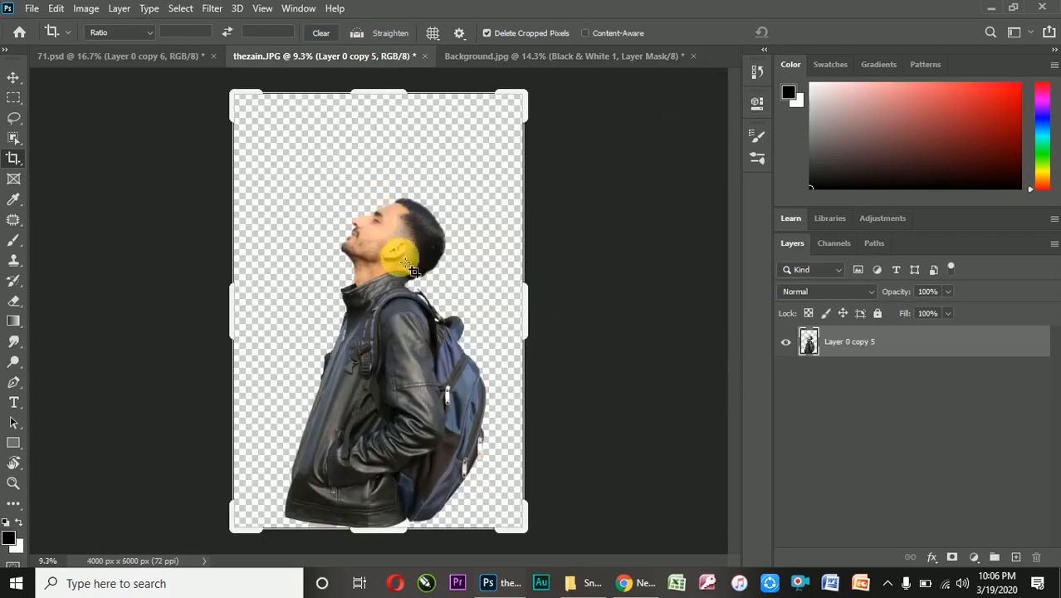
{"action": "left_click", "coordinate": [13, 78]}
{"action": "left_click_drag", "start_coordinate": [391, 262], "coordinate": [419, 332]}
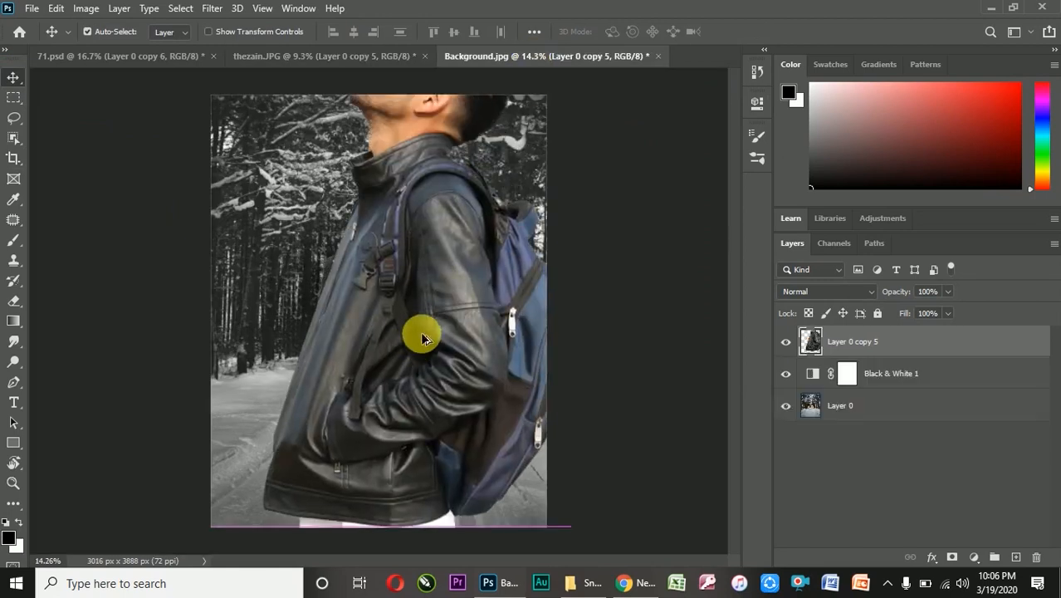
Scale the oversized man down proportionally and place him on the snowy road with his jacket hem at the image's lower edge
{"action": "scroll", "coordinate": [421, 334], "scroll_direction": "down", "scroll_amount": 4}
{"action": "key", "text": "ctrl+t"}
{"action": "left_click_drag", "start_coordinate": [481, 150], "coordinate": [405, 266]}
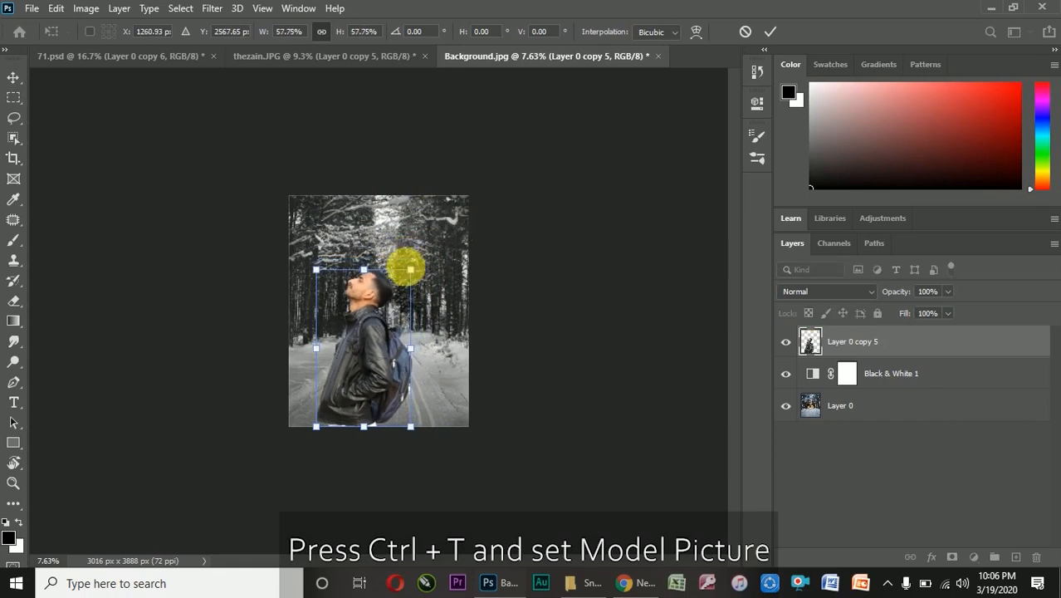
{"action": "scroll", "coordinate": [370, 322], "scroll_direction": "up", "scroll_amount": 4}
{"action": "left_click_drag", "start_coordinate": [395, 324], "coordinate": [434, 317]}
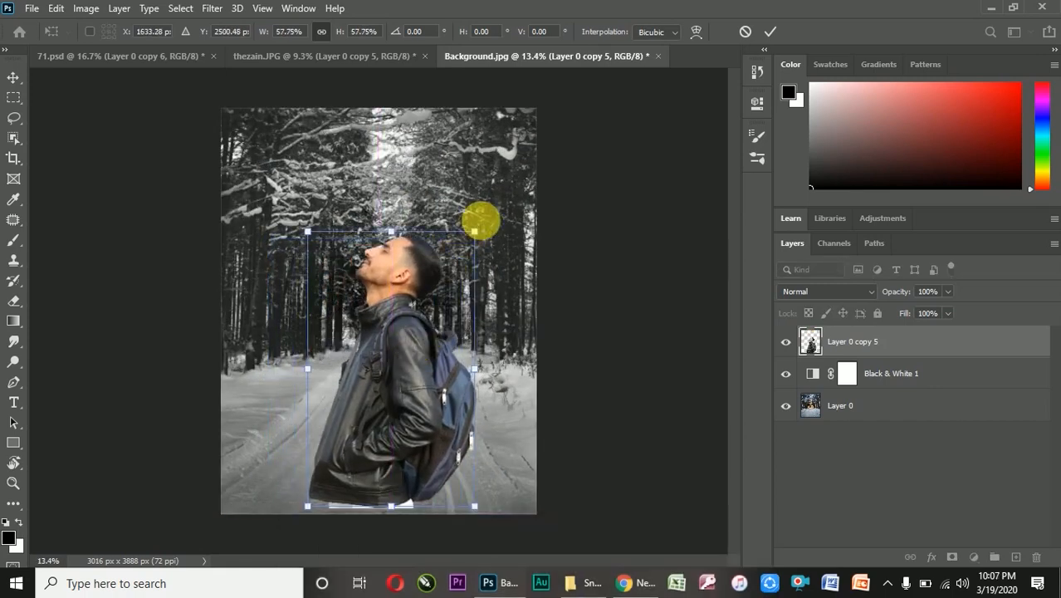
{"action": "left_click_drag", "start_coordinate": [482, 223], "coordinate": [491, 209]}
{"action": "left_click_drag", "start_coordinate": [412, 334], "coordinate": [416, 333]}
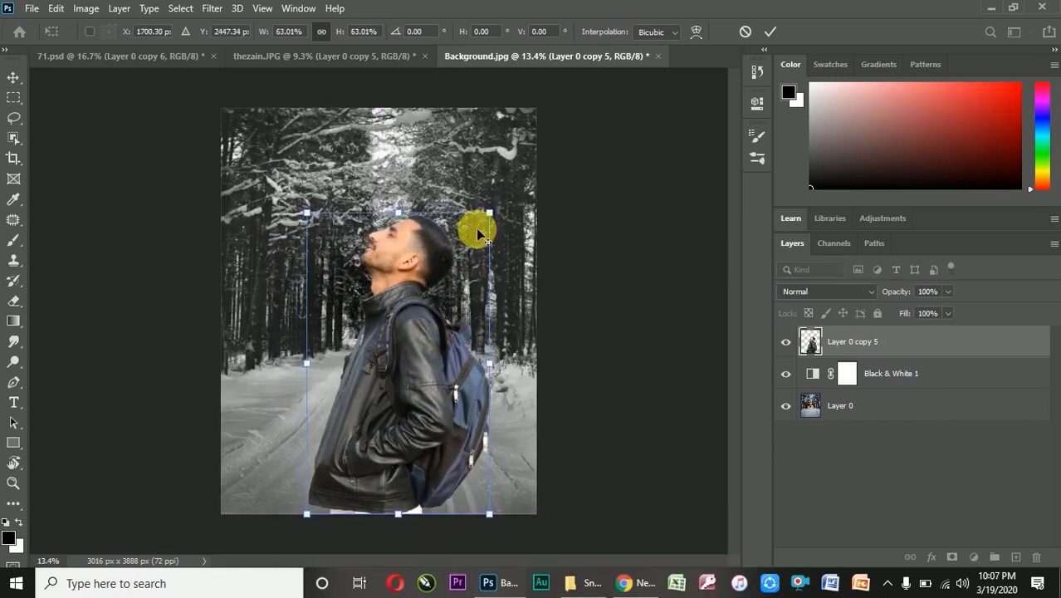
{"action": "left_click_drag", "start_coordinate": [490, 214], "coordinate": [479, 235]}
{"action": "left_click_drag", "start_coordinate": [412, 335], "coordinate": [414, 353]}
{"action": "left_click_drag", "start_coordinate": [489, 254], "coordinate": [486, 240]}
{"action": "left_click", "coordinate": [771, 32]}
{"action": "scroll", "coordinate": [397, 390], "scroll_direction": "up", "scroll_amount": 3}
{"action": "scroll", "coordinate": [562, 225], "scroll_direction": "down", "scroll_amount": 2}
{"action": "scroll", "coordinate": [485, 233], "scroll_direction": "up", "scroll_amount": 2}
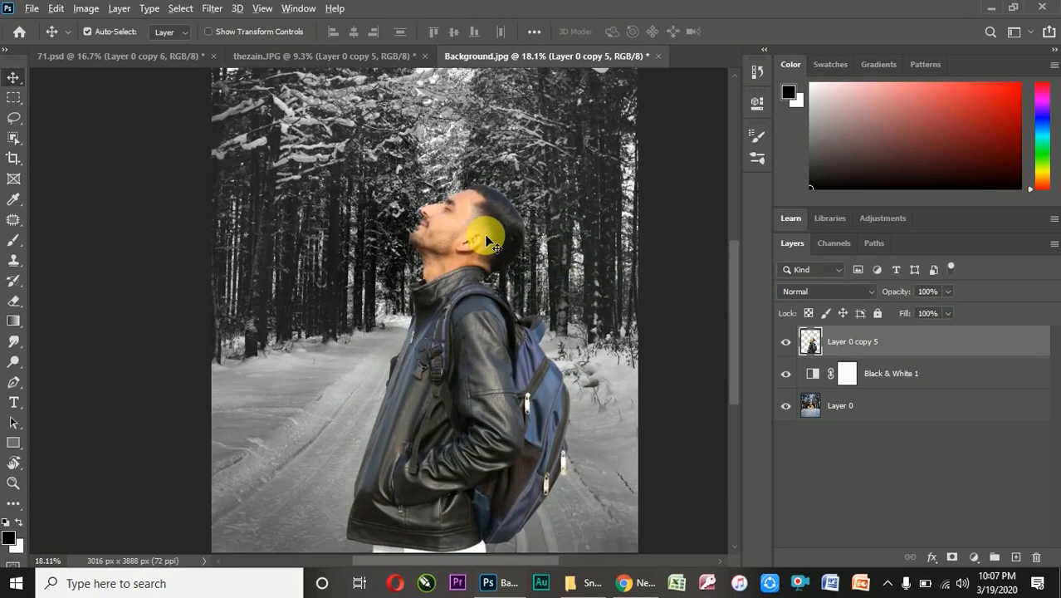
Scale the man to 98.67% and shift him slightly right on the road
{"action": "scroll", "coordinate": [486, 237], "scroll_direction": "down", "scroll_amount": 1}
{"action": "key", "text": "ctrl+t"}
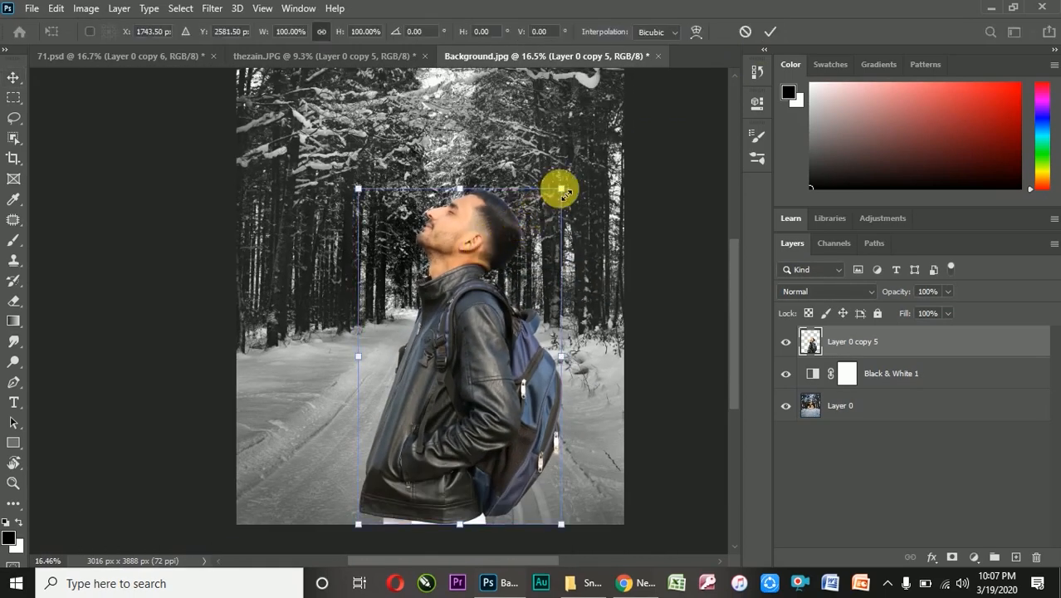
{"action": "left_click_drag", "start_coordinate": [559, 184], "coordinate": [556, 190]}
{"action": "left_click_drag", "start_coordinate": [463, 329], "coordinate": [478, 323]}
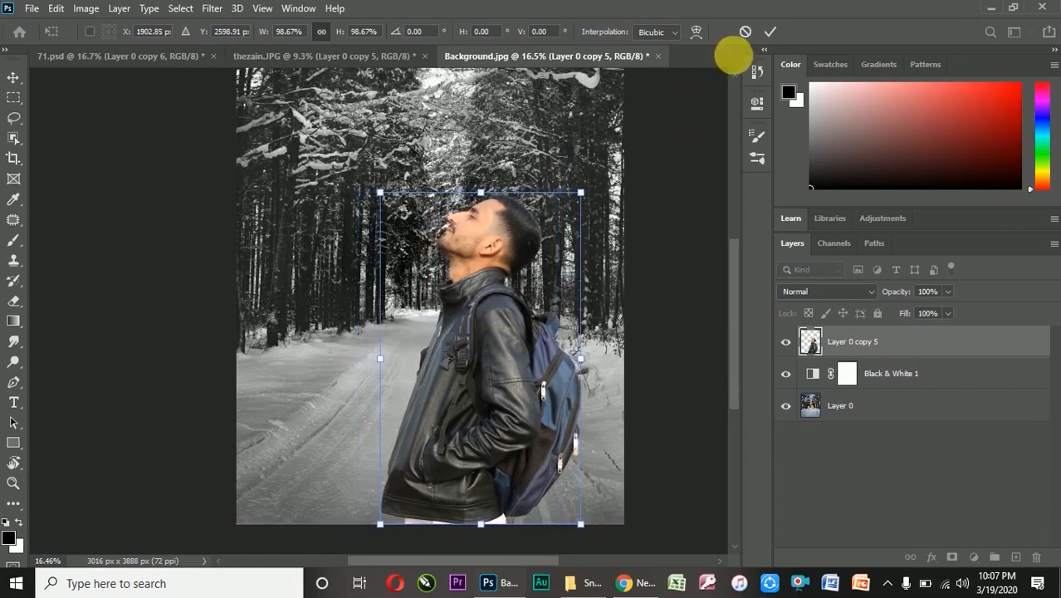
{"action": "left_click", "coordinate": [771, 32]}
{"action": "scroll", "coordinate": [381, 283], "scroll_direction": "down", "scroll_amount": 1}
{"action": "scroll", "coordinate": [381, 282], "scroll_direction": "up", "scroll_amount": 2}
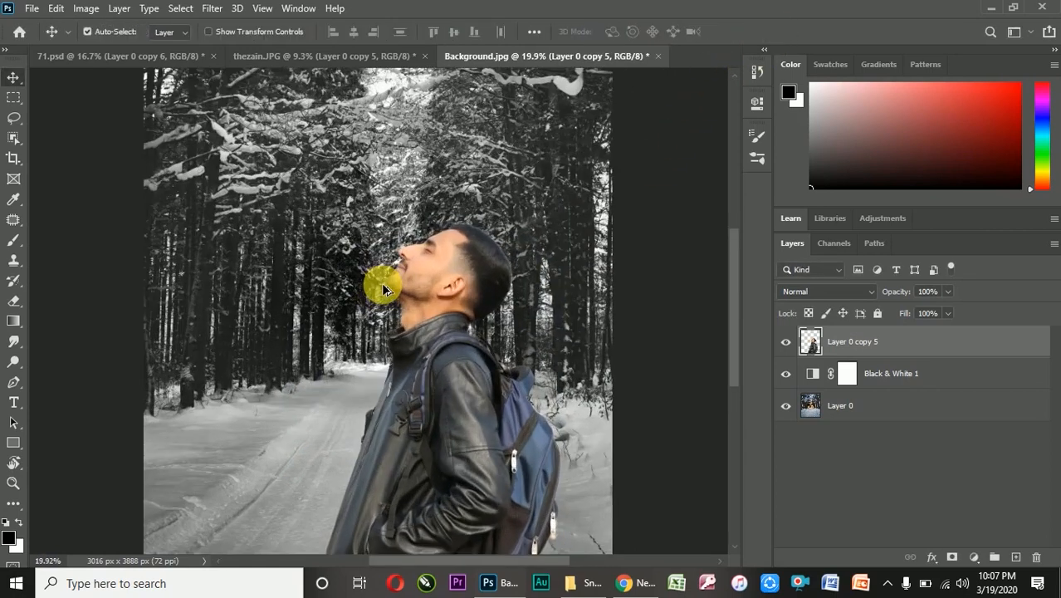
{"action": "scroll", "coordinate": [439, 204], "scroll_direction": "down", "scroll_amount": 2}
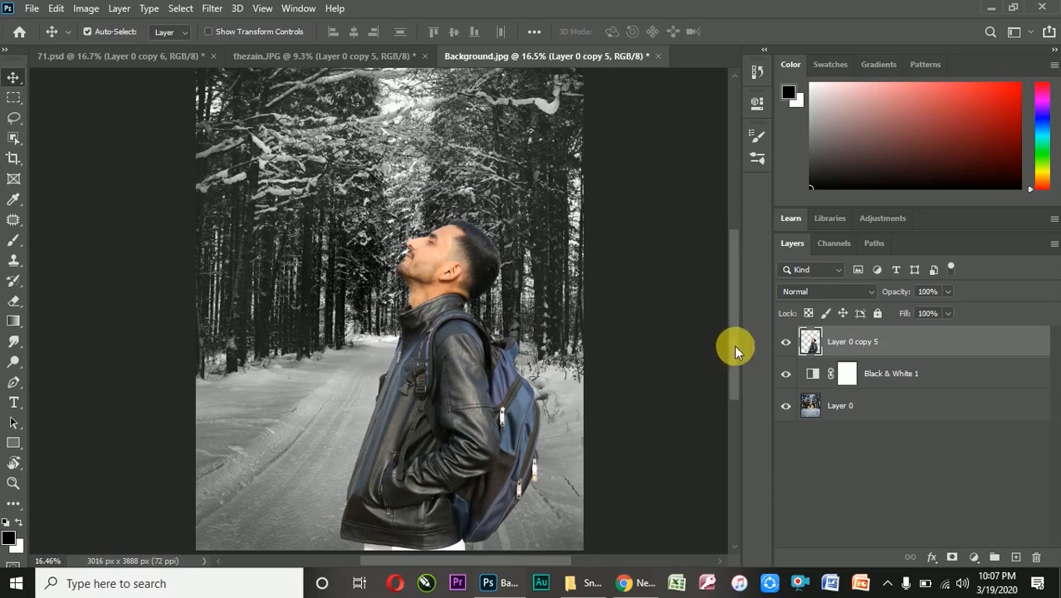
Convert the Black & White adjustment layer and the forest layer together into one smart object
{"action": "left_click", "coordinate": [787, 341]}
{"action": "left_click", "coordinate": [785, 341]}
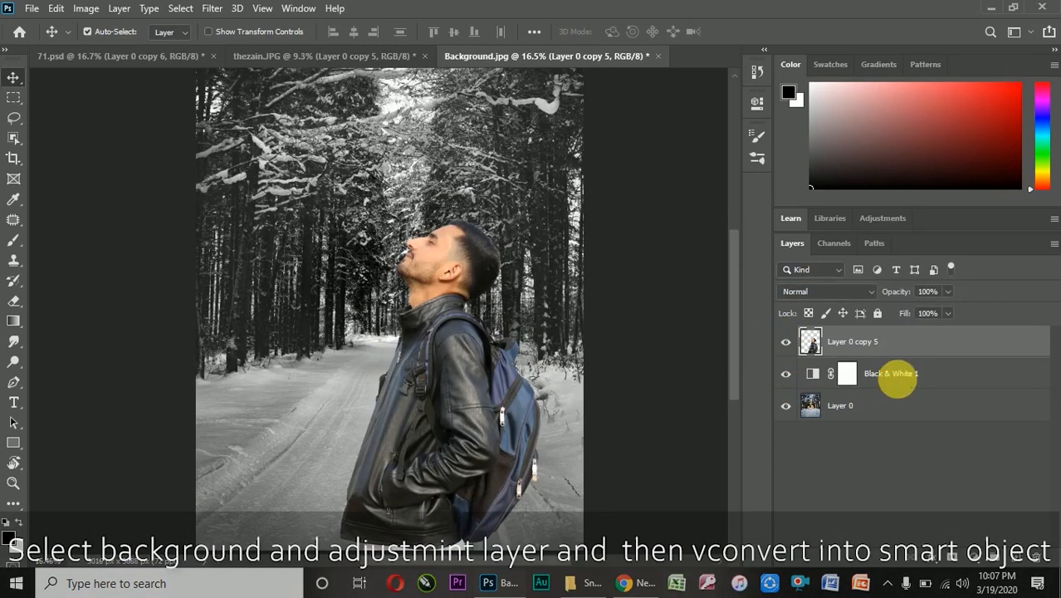
{"action": "left_click", "coordinate": [900, 376]}
{"action": "left_click", "coordinate": [894, 409], "text": "shift"}
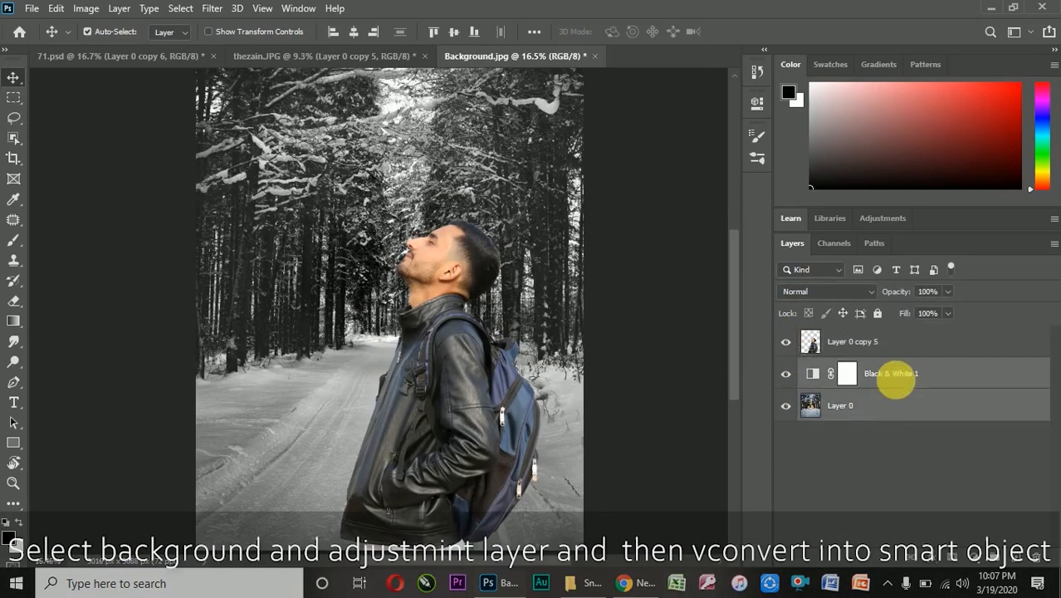
{"action": "right_click", "coordinate": [902, 387]}
{"action": "left_click", "coordinate": [780, 213]}
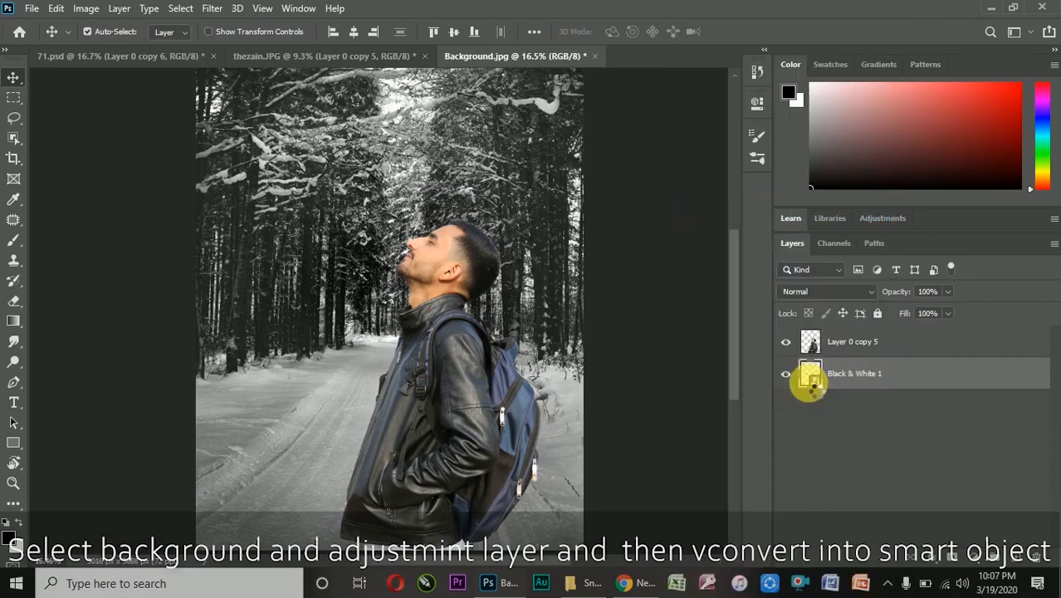
Open the man's layer in the Camera Raw Filter and set Saturation -28, Clarity +32 and Dehaze +5
{"action": "left_click", "coordinate": [863, 342]}
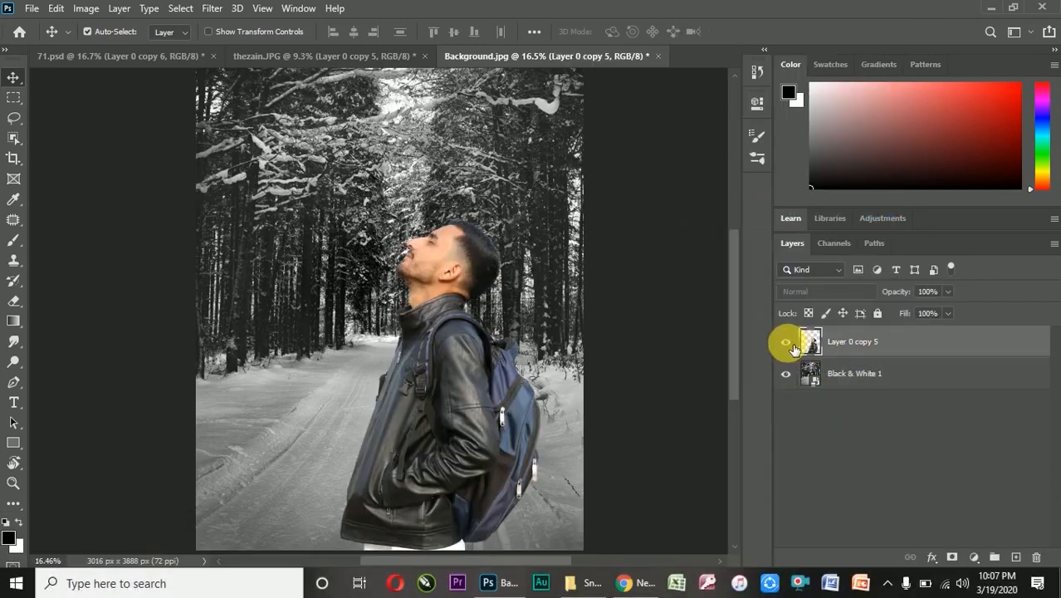
{"action": "left_click", "coordinate": [212, 8]}
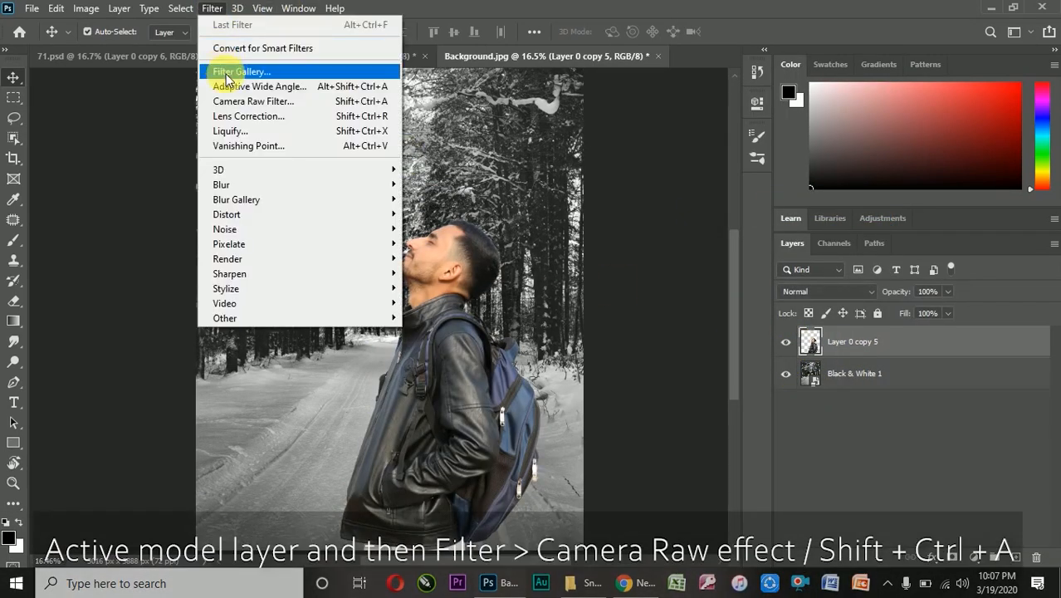
{"action": "left_click", "coordinate": [264, 103]}
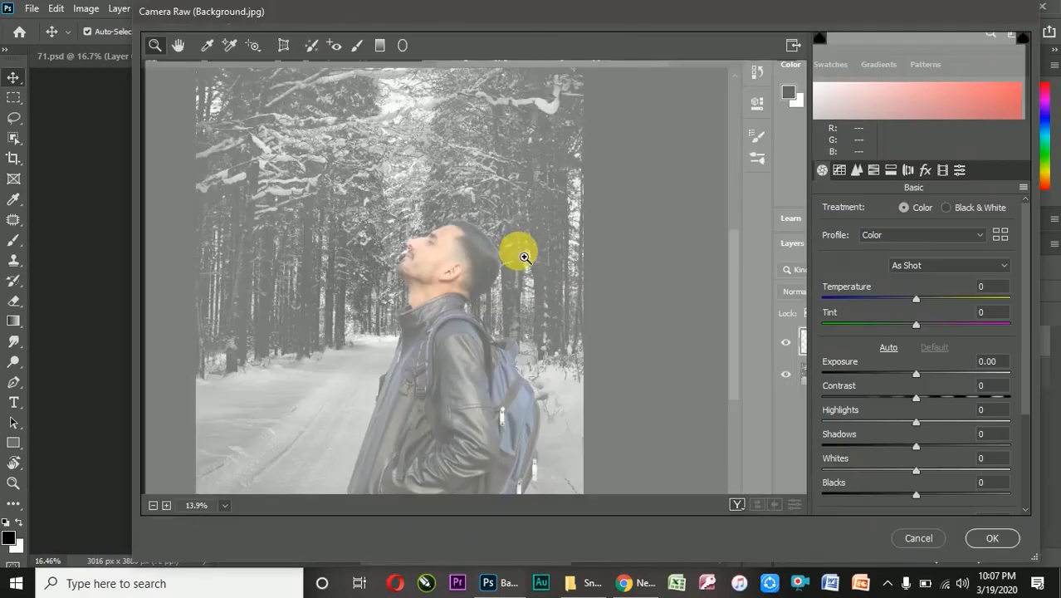
{"action": "scroll", "coordinate": [913, 348], "scroll_direction": "down", "scroll_amount": 3}
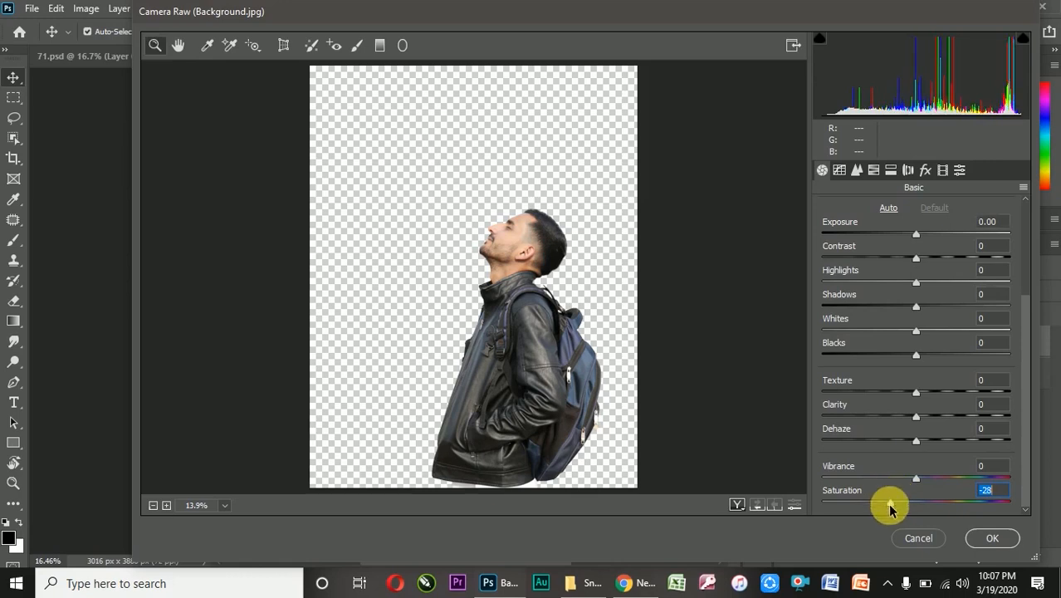
{"action": "left_click_drag", "start_coordinate": [934, 417], "coordinate": [921, 441]}
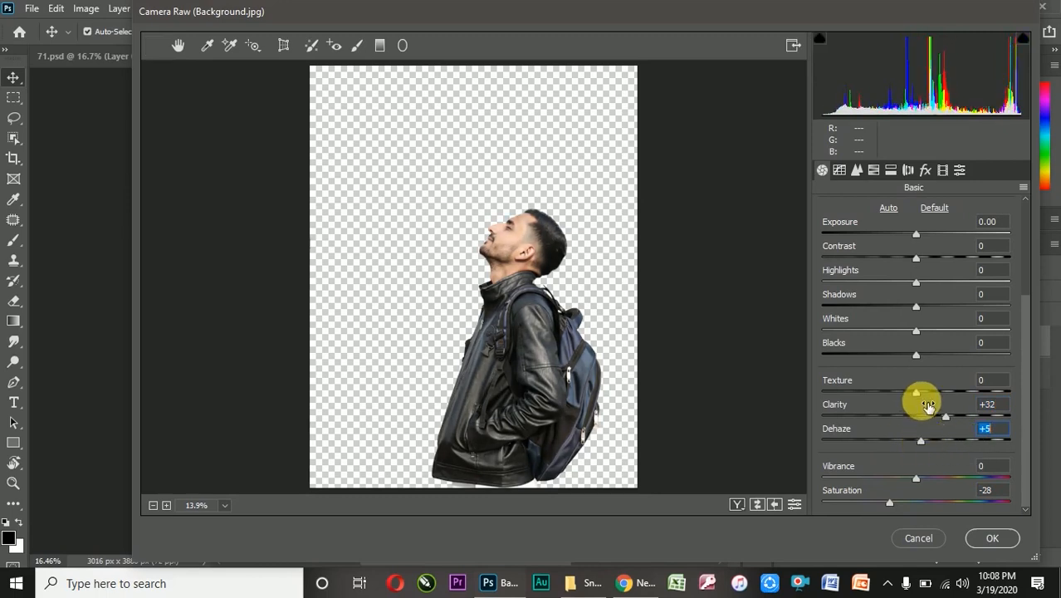
Set the man's Blacks to -7 and Shadows to -4, and apply the Camera Raw Filter
{"action": "mouse_move", "coordinate": [912, 358]}
{"action": "left_mouse_down"}
{"action": "mouse_move", "coordinate": [909, 323]}
{"action": "mouse_move", "coordinate": [924, 323]}
{"action": "mouse_move", "coordinate": [900, 344]}
{"action": "mouse_move", "coordinate": [910, 351]}
{"action": "left_mouse_up"}
{"action": "scroll", "coordinate": [914, 268], "scroll_direction": "up", "scroll_amount": 1}
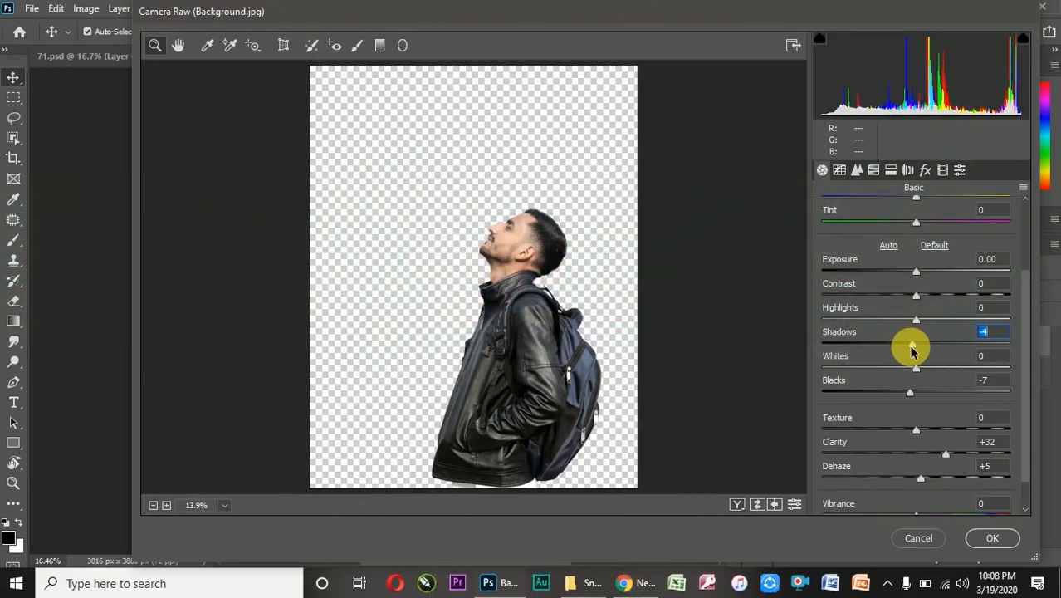
{"action": "scroll", "coordinate": [911, 332], "scroll_direction": "up", "scroll_amount": 3}
{"action": "left_click", "coordinate": [991, 537]}
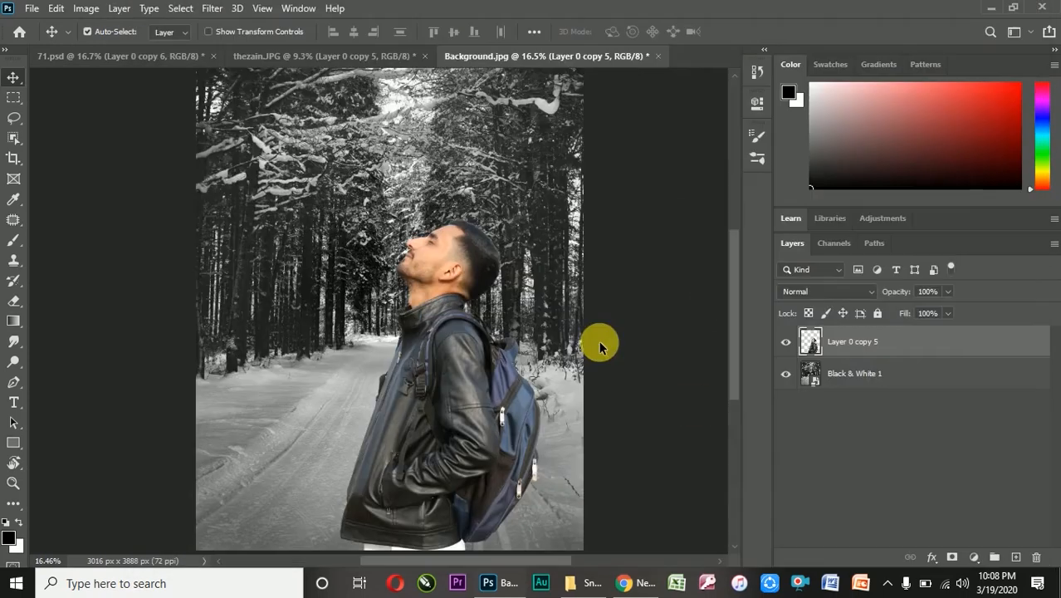
Scale the man down proportionally to 95.40%, keeping him at the image's lower edge
{"action": "scroll", "coordinate": [381, 298], "scroll_direction": "down", "scroll_amount": 4}
{"action": "scroll", "coordinate": [393, 286], "scroll_direction": "up", "scroll_amount": 4}
{"action": "scroll", "coordinate": [396, 286], "scroll_direction": "down", "scroll_amount": 1}
{"action": "scroll", "coordinate": [396, 287], "scroll_direction": "up", "scroll_amount": 3}
{"action": "scroll", "coordinate": [397, 290], "scroll_direction": "down", "scroll_amount": 2}
{"action": "key", "text": "ctrl+t"}
{"action": "mouse_move", "coordinate": [507, 241]}
{"action": "left_mouse_down"}
{"action": "mouse_move", "coordinate": [508, 251]}
{"action": "mouse_move", "coordinate": [490, 249]}
{"action": "left_mouse_up"}
{"action": "left_click", "coordinate": [770, 31]}
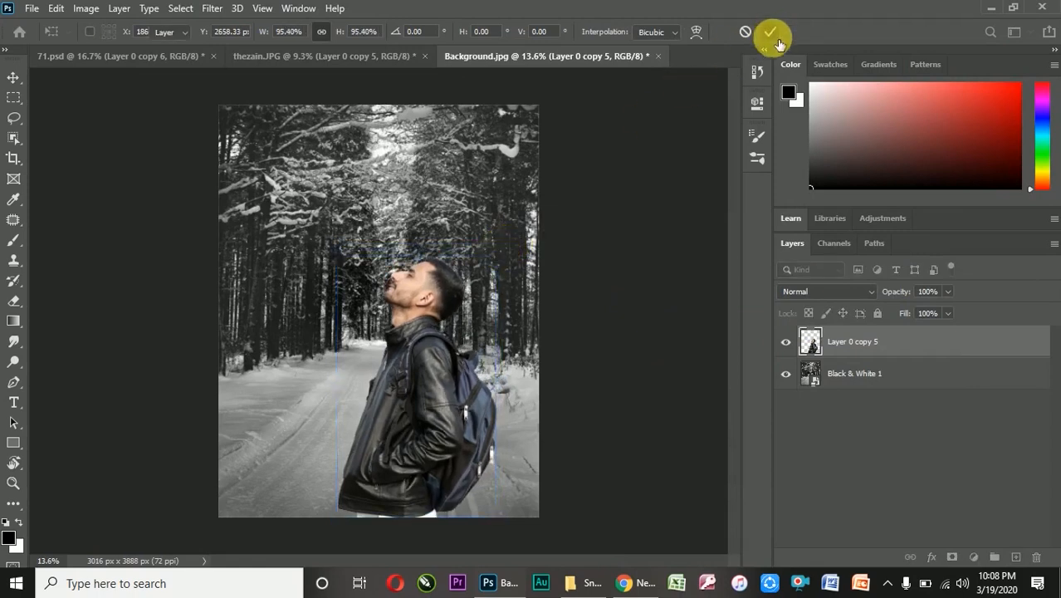
Stamp the man and the forest background into a new merged layer
{"action": "scroll", "coordinate": [565, 202], "scroll_direction": "down", "scroll_amount": 2}
{"action": "scroll", "coordinate": [398, 350], "scroll_direction": "up", "scroll_amount": 5}
{"action": "scroll", "coordinate": [418, 303], "scroll_direction": "down", "scroll_amount": 3}
{"action": "scroll", "coordinate": [419, 303], "scroll_direction": "up", "scroll_amount": 1}
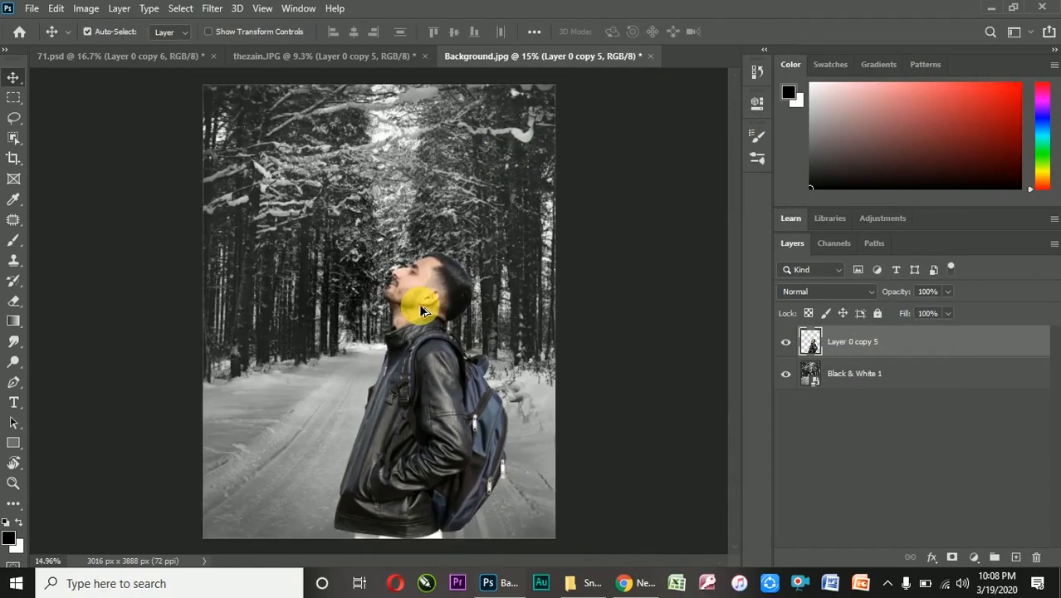
{"action": "scroll", "coordinate": [418, 303], "scroll_direction": "up", "scroll_amount": 1}
{"action": "scroll", "coordinate": [458, 197], "scroll_direction": "down", "scroll_amount": 3}
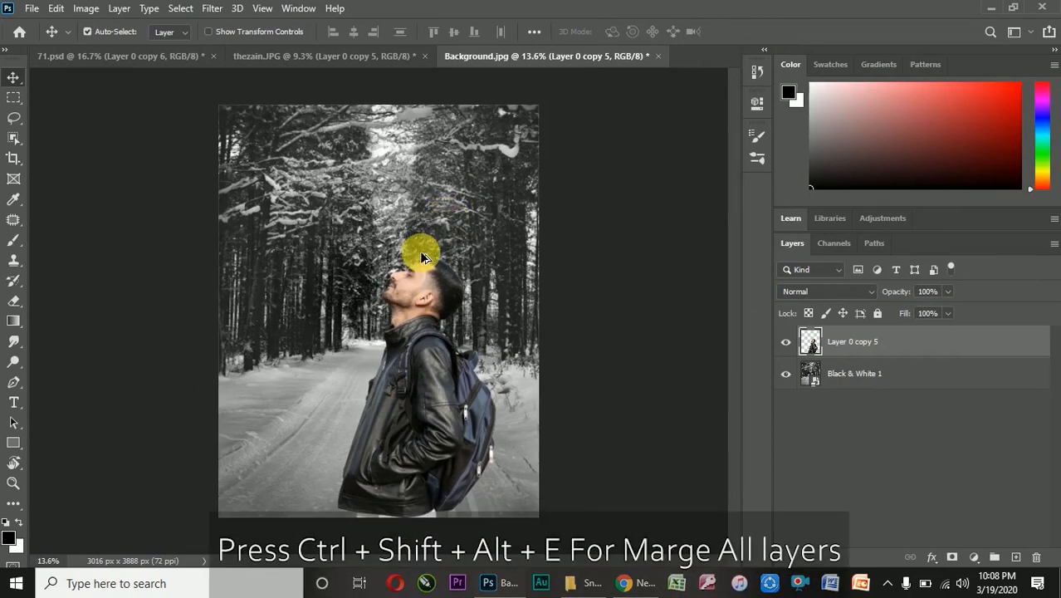
{"action": "scroll", "coordinate": [378, 286], "scroll_direction": "up", "scroll_amount": 2}
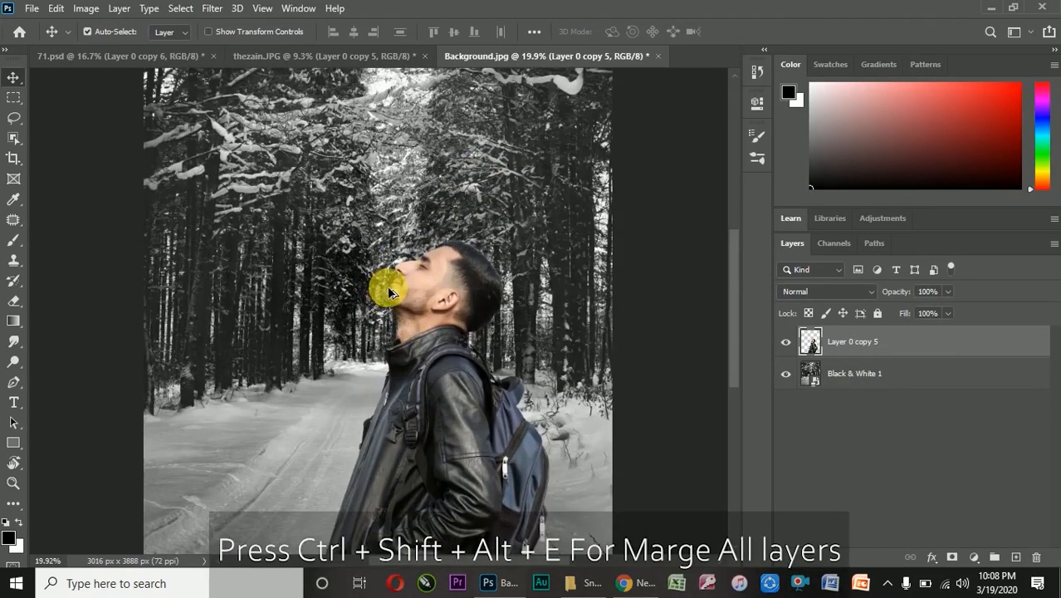
{"action": "key", "text": "ctrl+shift+alt+e"}
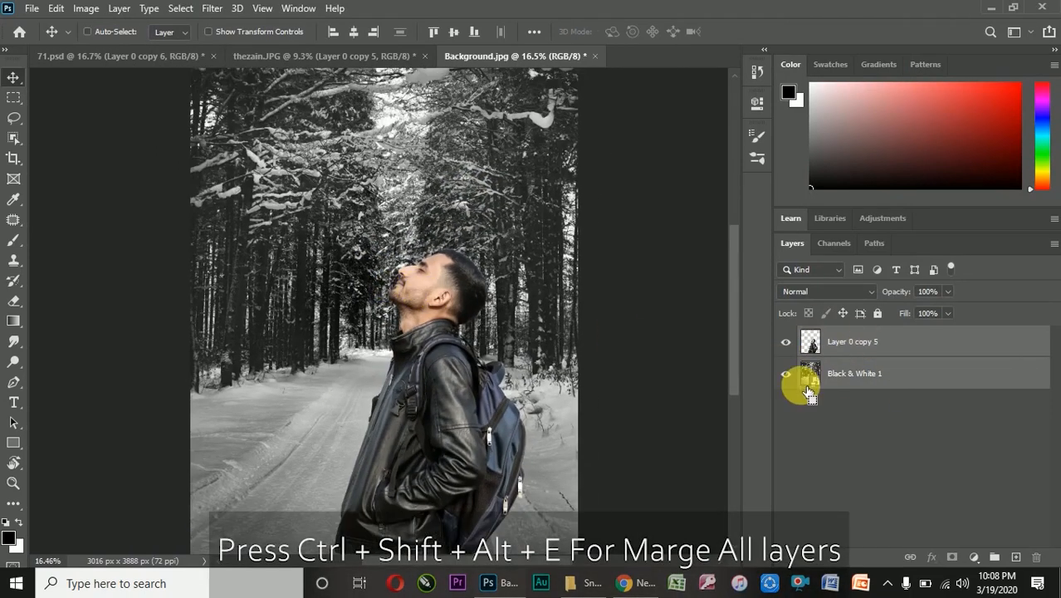
Open the merged layer in the Camera Raw Filter and set Texture +3, Clarity +28, Dehaze +4 and Saturation -10
{"action": "left_click", "coordinate": [213, 9]}
{"action": "left_click", "coordinate": [279, 96]}
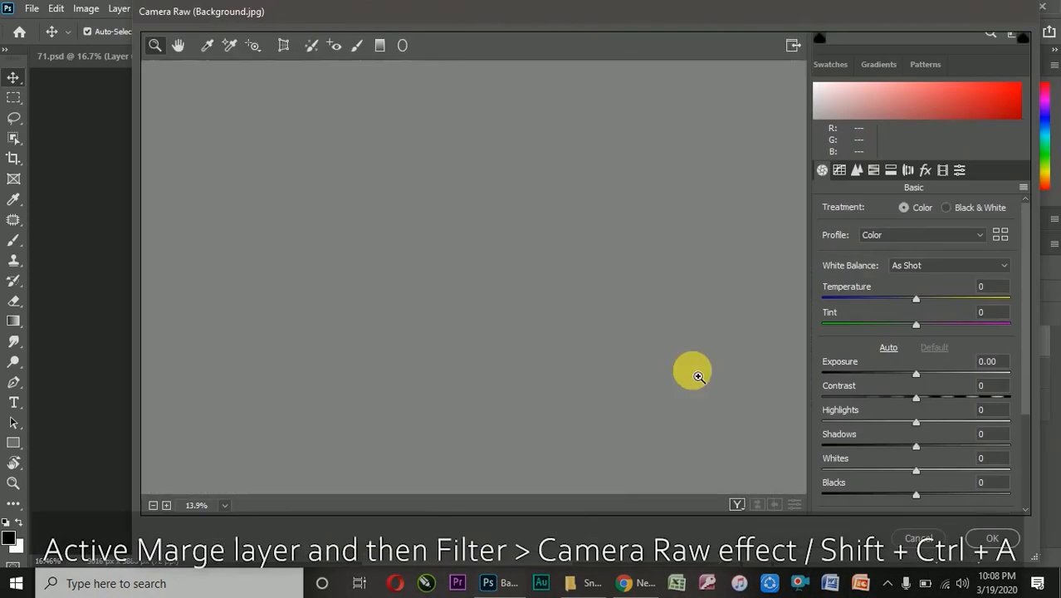
{"action": "scroll", "coordinate": [883, 428], "scroll_direction": "down", "scroll_amount": 3}
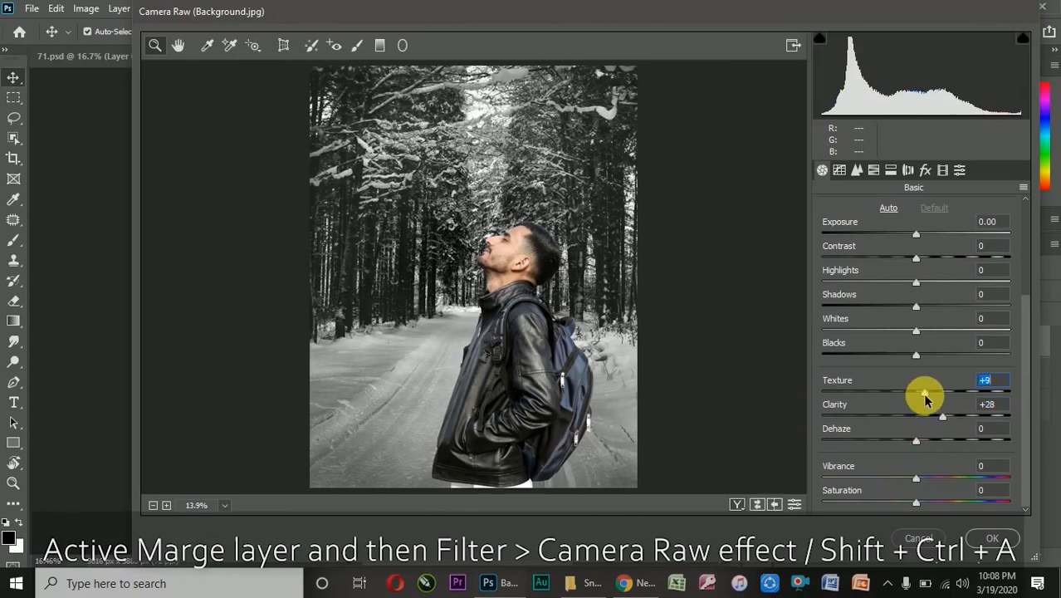
{"action": "left_click_drag", "start_coordinate": [923, 396], "coordinate": [916, 393]}
{"action": "left_click_drag", "start_coordinate": [917, 437], "coordinate": [921, 442]}
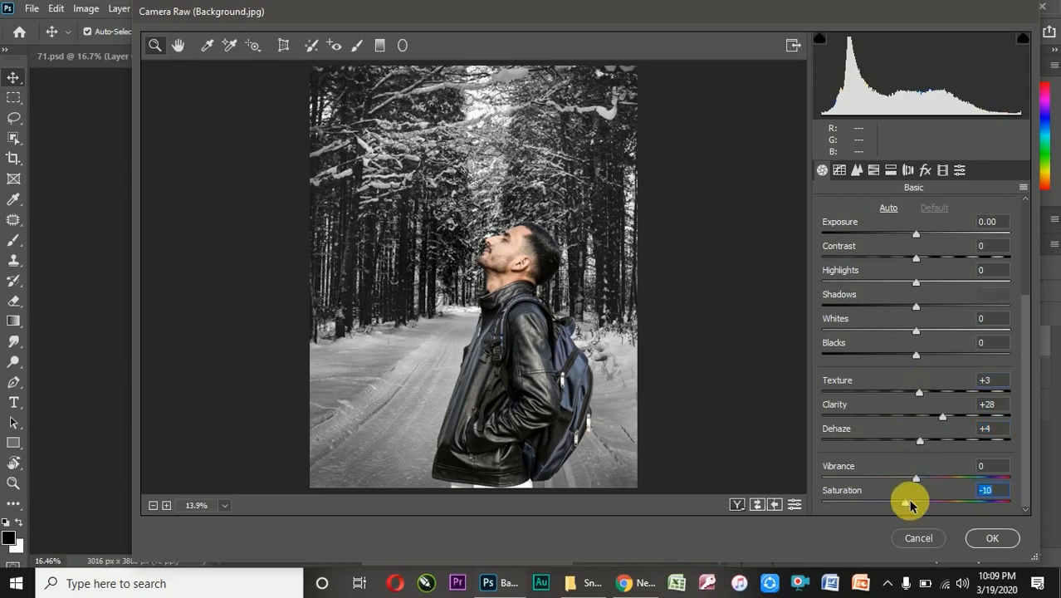
Set the merged image's Temperature to -7, Contrast +16, Highlights -26, Shadows -18 and Blacks -8
{"action": "scroll", "coordinate": [921, 327], "scroll_direction": "up", "scroll_amount": 4}
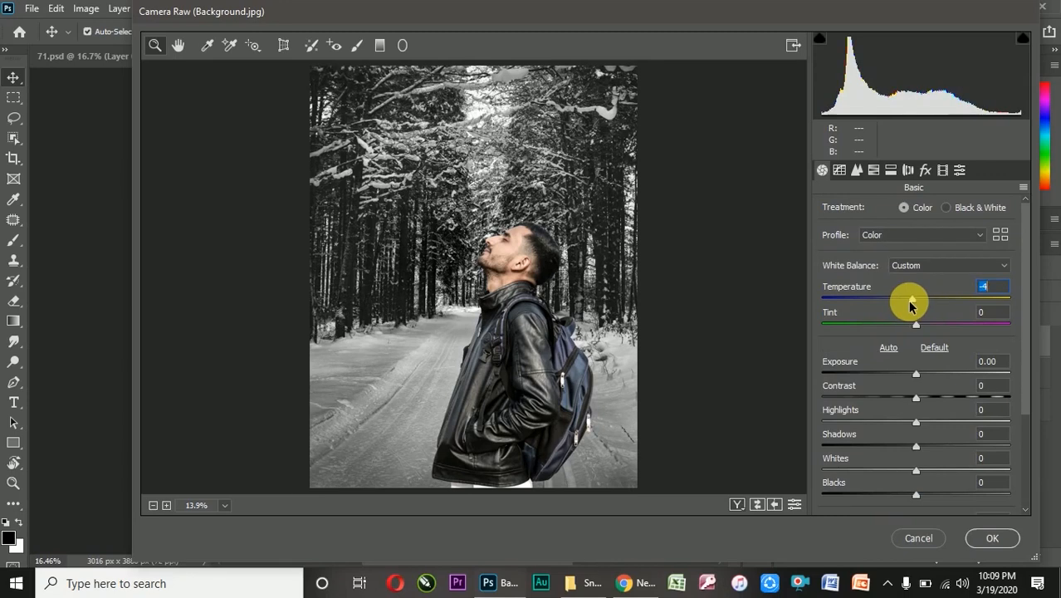
{"action": "scroll", "coordinate": [913, 303], "scroll_direction": "down", "scroll_amount": 1}
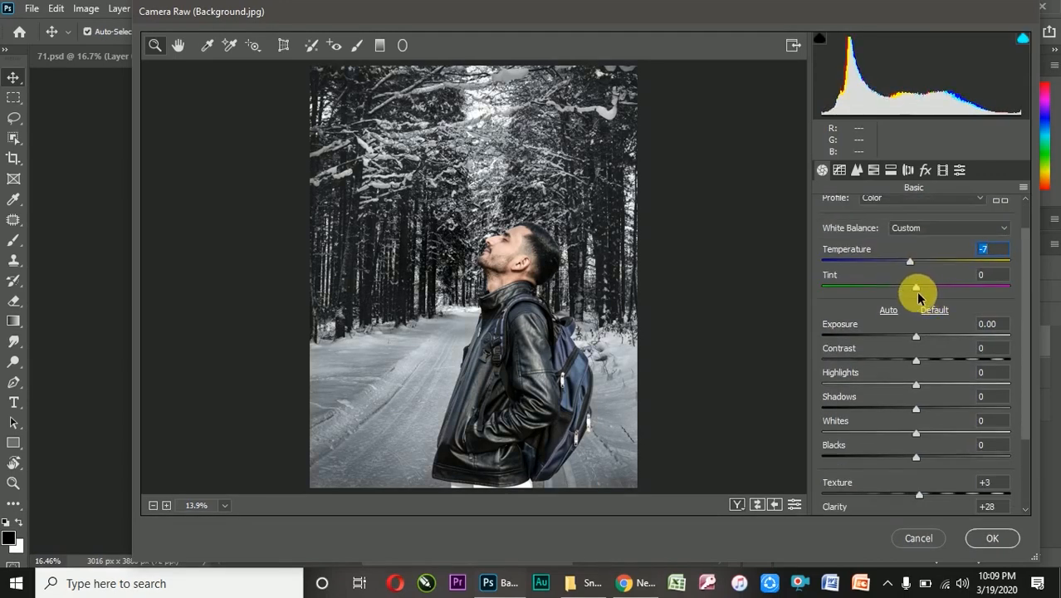
{"action": "left_click_drag", "start_coordinate": [917, 389], "coordinate": [909, 412]}
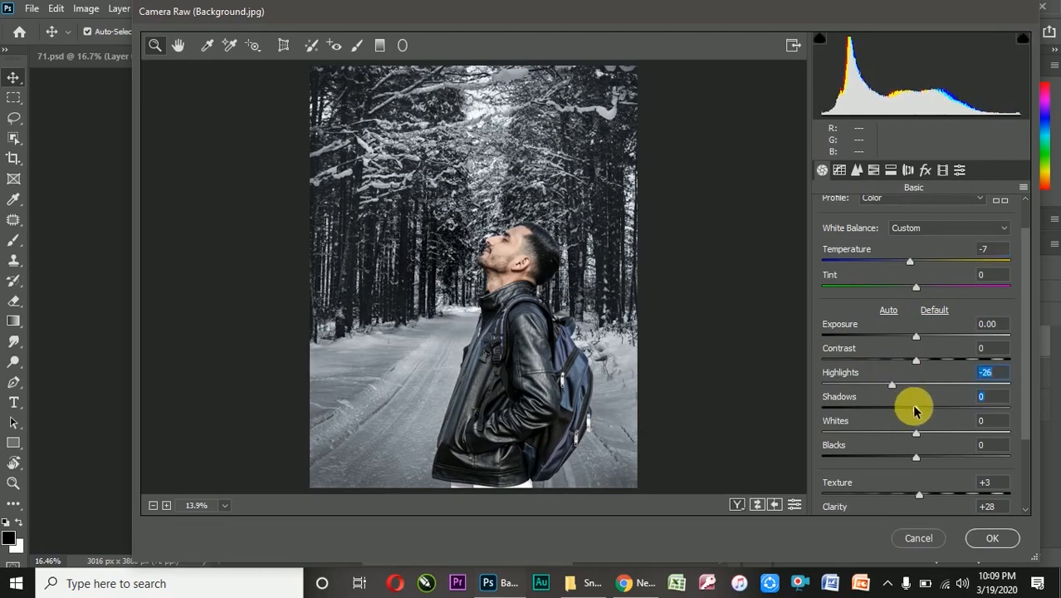
{"action": "left_click_drag", "start_coordinate": [907, 364], "coordinate": [932, 365]}
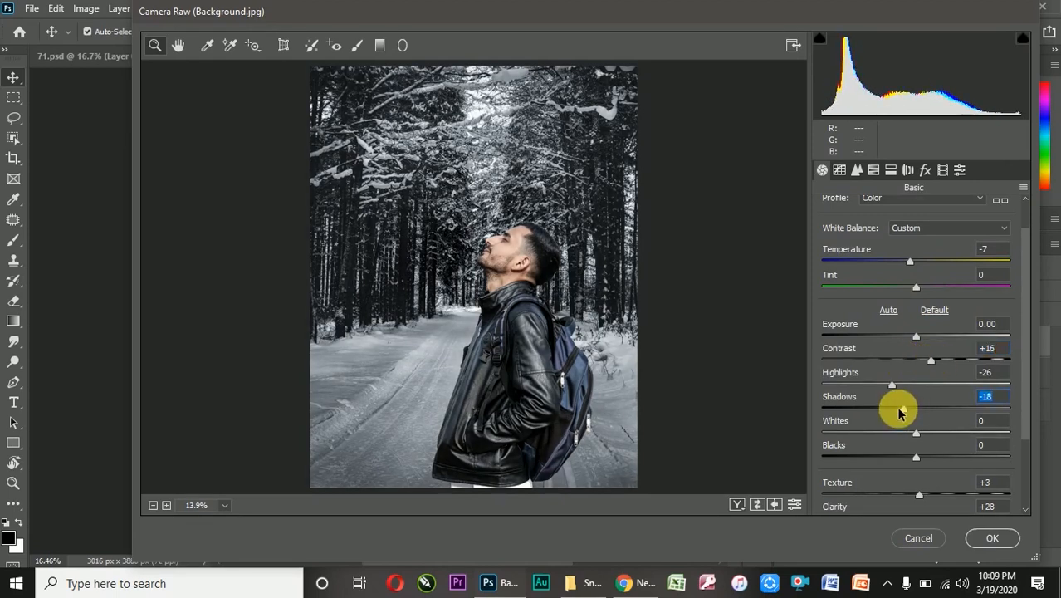
{"action": "scroll", "coordinate": [909, 423], "scroll_direction": "down", "scroll_amount": 2}
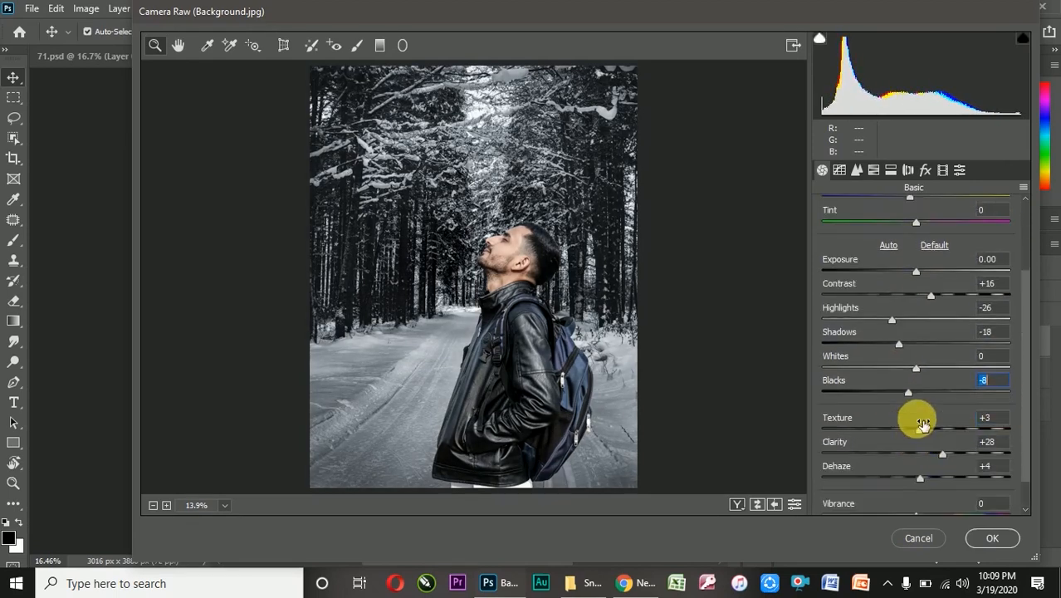
{"action": "scroll", "coordinate": [880, 234], "scroll_direction": "up", "scroll_amount": 4}
Set Oranges saturation to -16 and the parametric tone curve to Lights -5, Darks -6 and Shadows -6, and apply the Camera Raw filter
{"action": "left_click", "coordinate": [871, 170]}
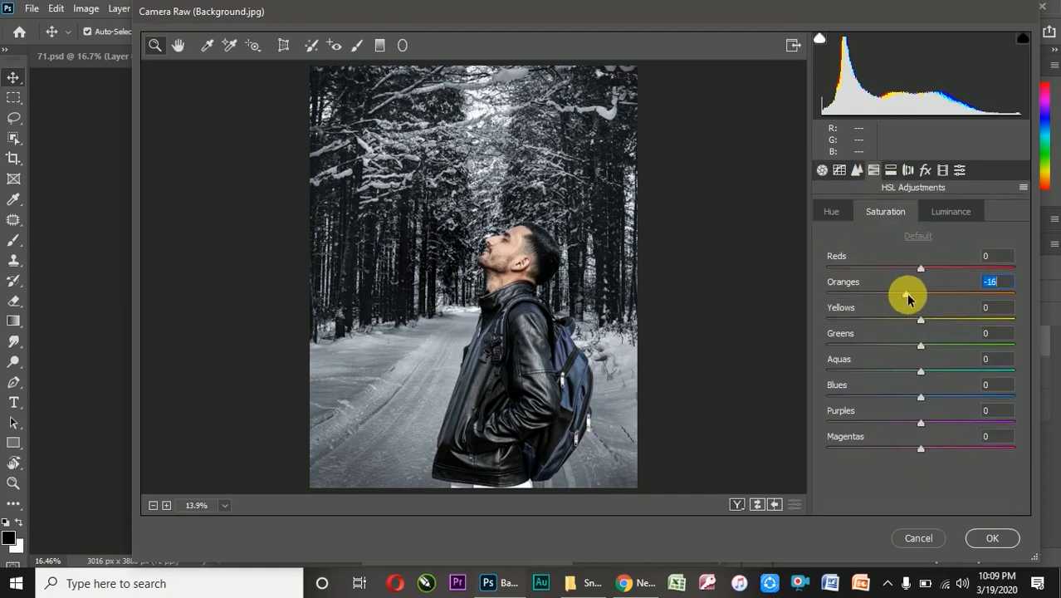
{"action": "left_click", "coordinate": [832, 213]}
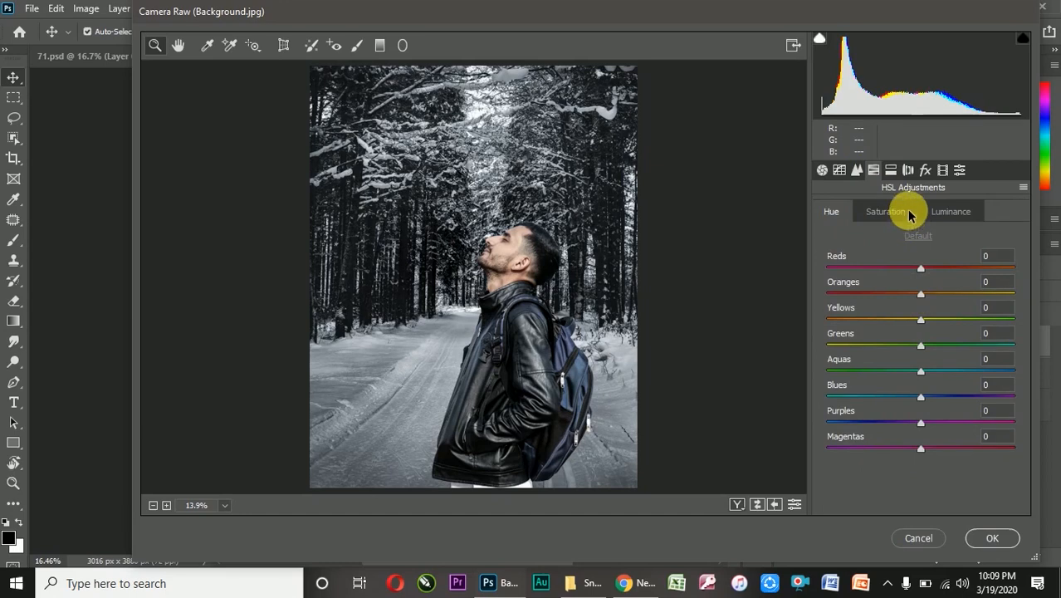
{"action": "left_click", "coordinate": [839, 170]}
{"action": "scroll", "coordinate": [917, 436], "scroll_direction": "down", "scroll_amount": 1}
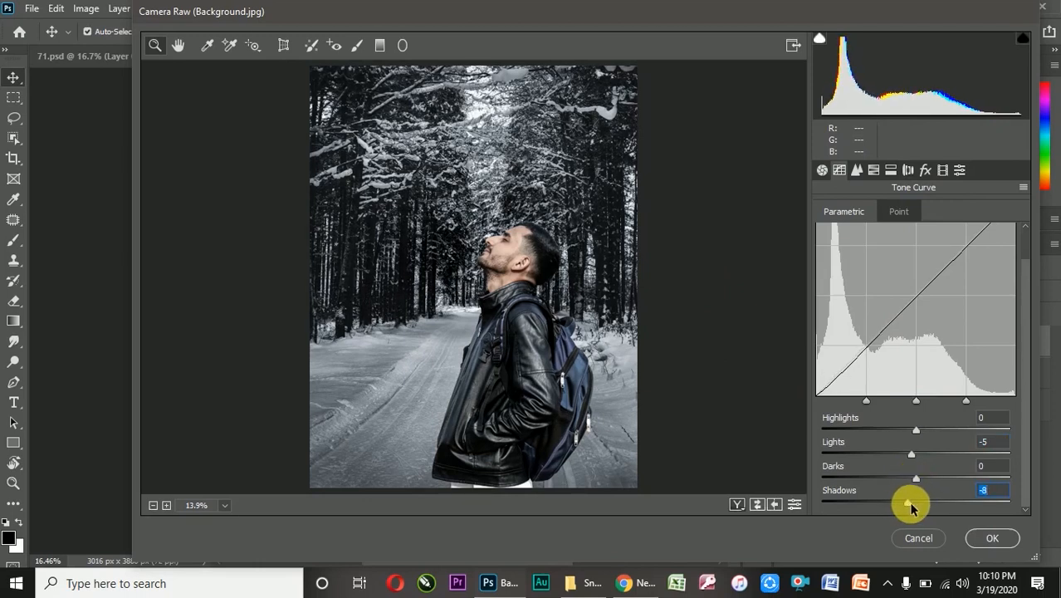
{"action": "left_click_drag", "start_coordinate": [907, 483], "coordinate": [910, 487]}
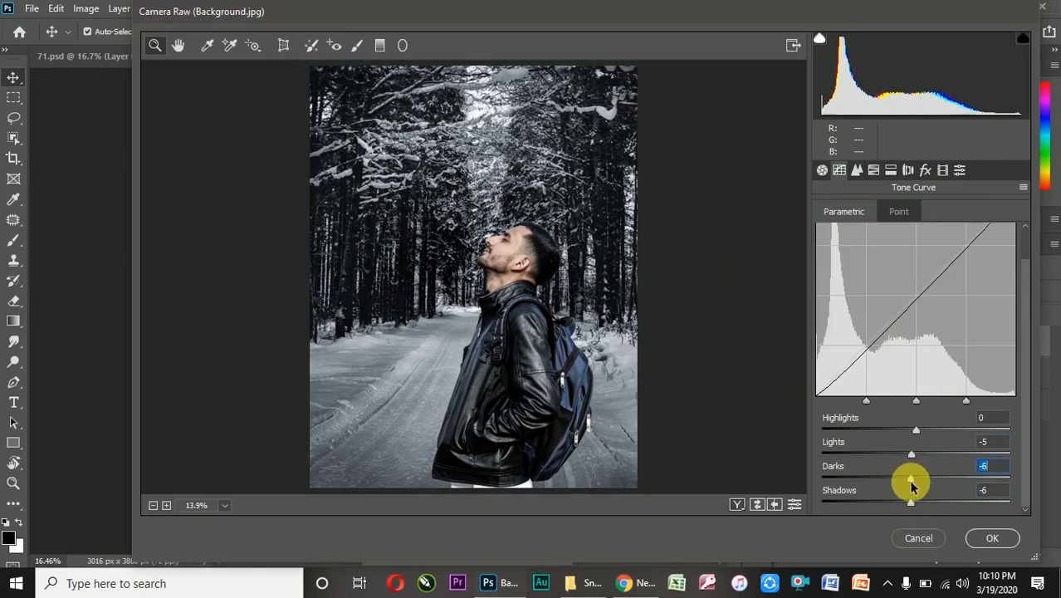
{"action": "left_click", "coordinate": [1000, 538]}
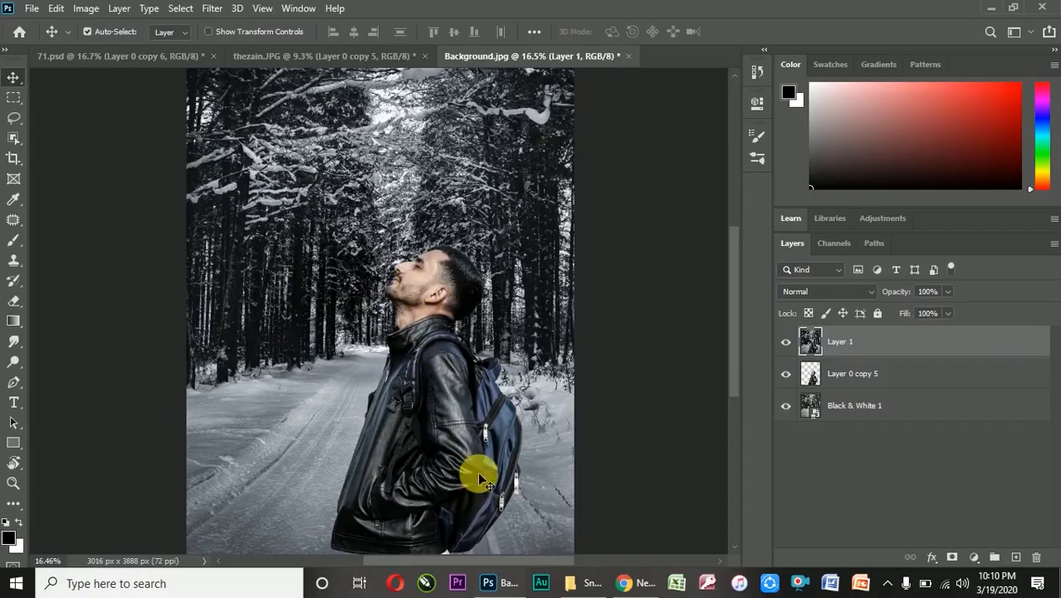
Place the snow image from the file folder into the forest document, rotated 89.90° and scaled to 622.17% to cover the canvas
{"action": "left_click", "coordinate": [578, 582]}
{"action": "left_click_drag", "start_coordinate": [303, 209], "coordinate": [425, 420]}
{"action": "left_click_drag", "start_coordinate": [445, 350], "coordinate": [336, 403]}
{"action": "left_click_drag", "start_coordinate": [413, 367], "coordinate": [514, 509]}
{"action": "scroll", "coordinate": [456, 386], "scroll_direction": "down", "scroll_amount": 3}
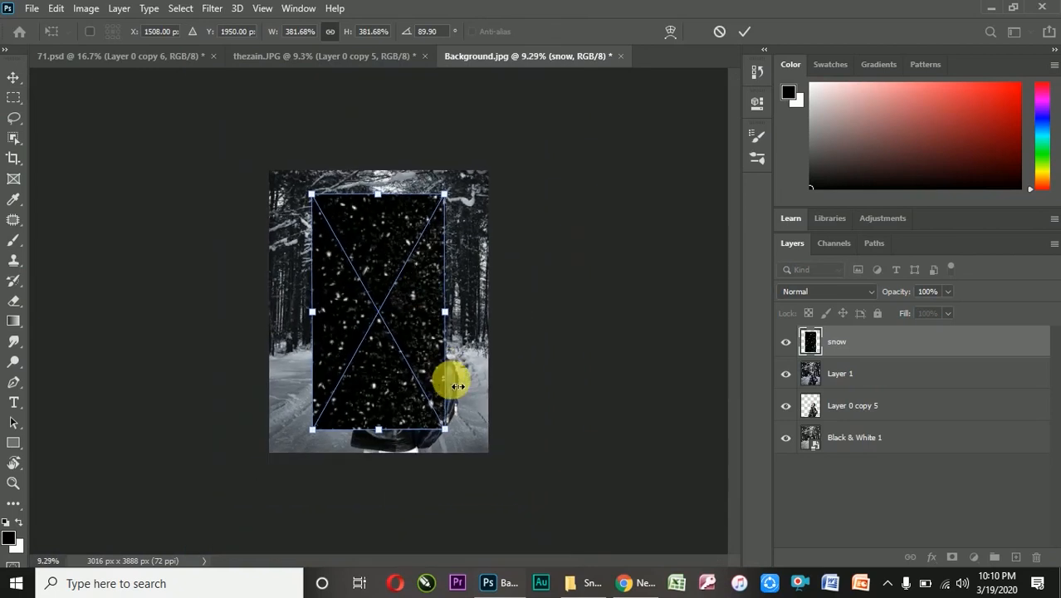
{"action": "left_click_drag", "start_coordinate": [445, 429], "coordinate": [518, 499]}
Flip the placed snow image horizontally and commit its transformation
{"action": "right_click", "coordinate": [444, 301]}
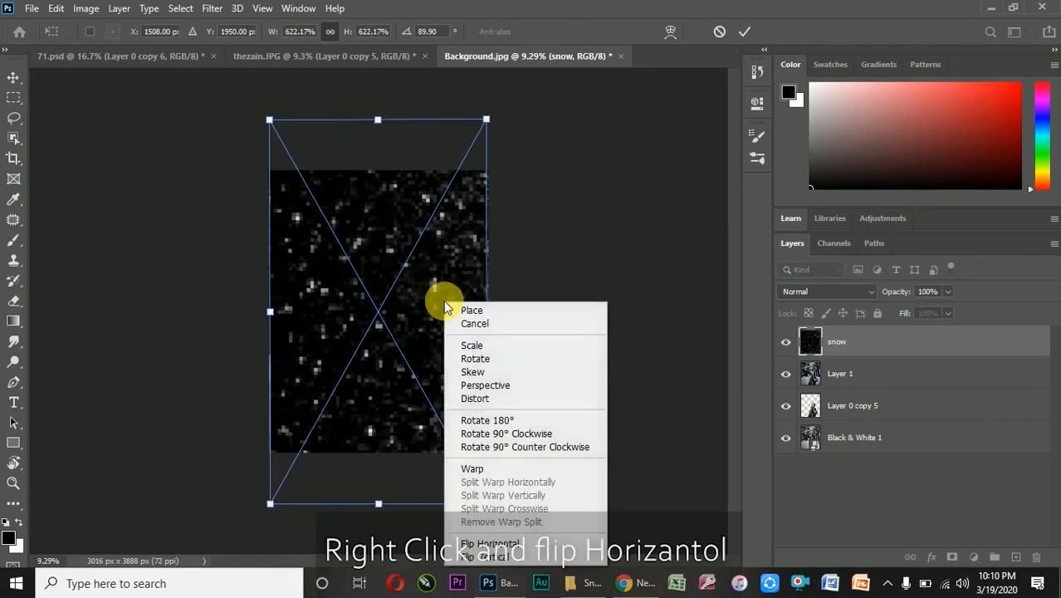
{"action": "left_click", "coordinate": [492, 544]}
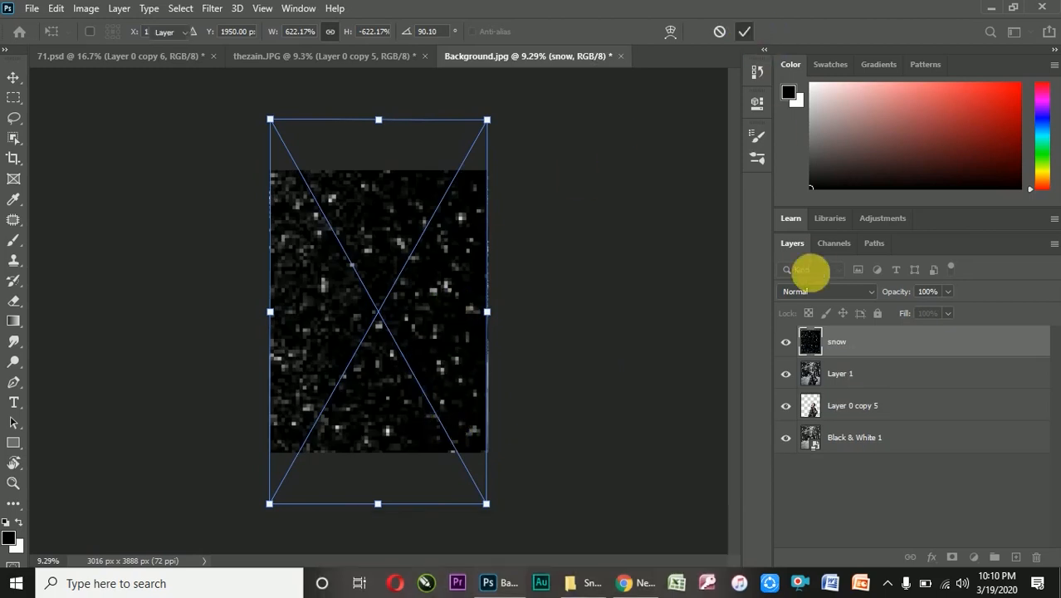
{"action": "key", "text": "Return"}
Set the snow layer's blend mode to Screen and shift the snow slightly to the right, comparing the image with and without it
{"action": "left_click", "coordinate": [817, 292]}
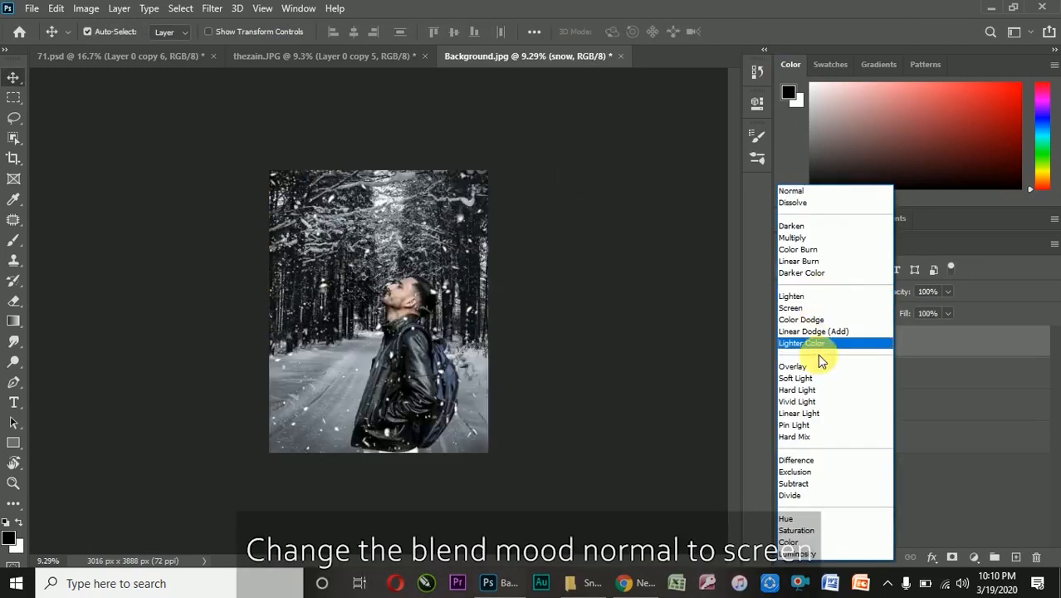
{"action": "left_click", "coordinate": [804, 309]}
{"action": "scroll", "coordinate": [394, 305], "scroll_direction": "up", "scroll_amount": 4}
{"action": "scroll", "coordinate": [393, 314], "scroll_direction": "down", "scroll_amount": 1}
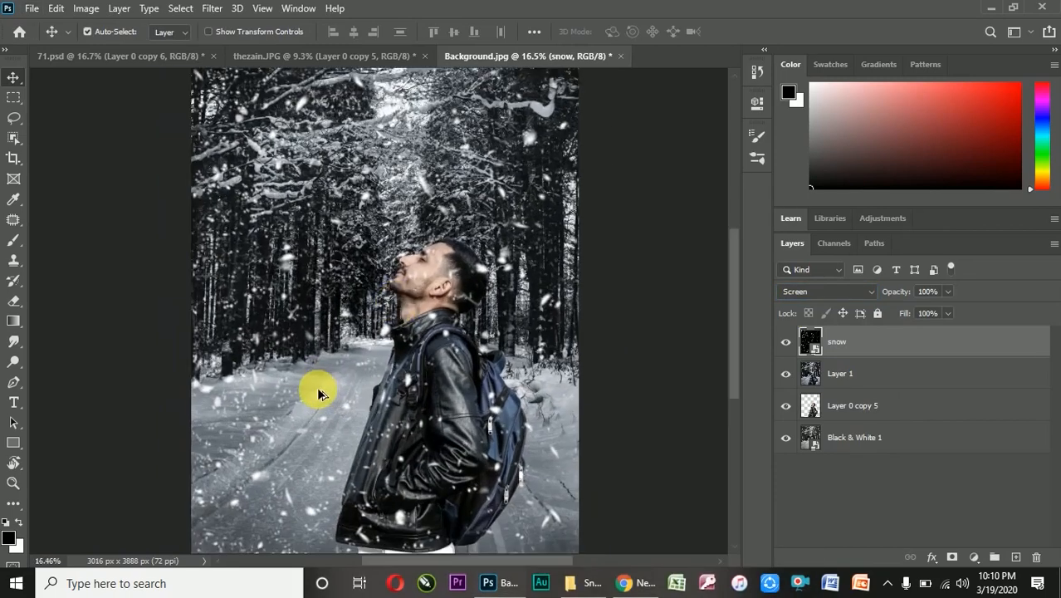
{"action": "left_click_drag", "start_coordinate": [308, 433], "coordinate": [317, 434]}
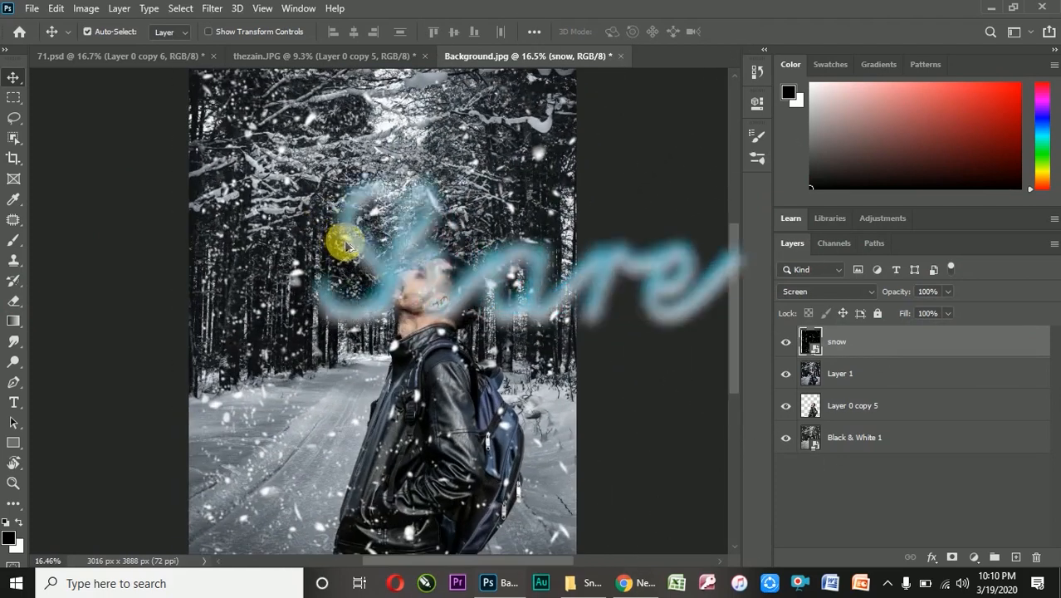
{"action": "scroll", "coordinate": [382, 282], "scroll_direction": "down", "scroll_amount": 1}
{"action": "left_click", "coordinate": [789, 344]}
{"action": "left_click", "coordinate": [786, 343]}
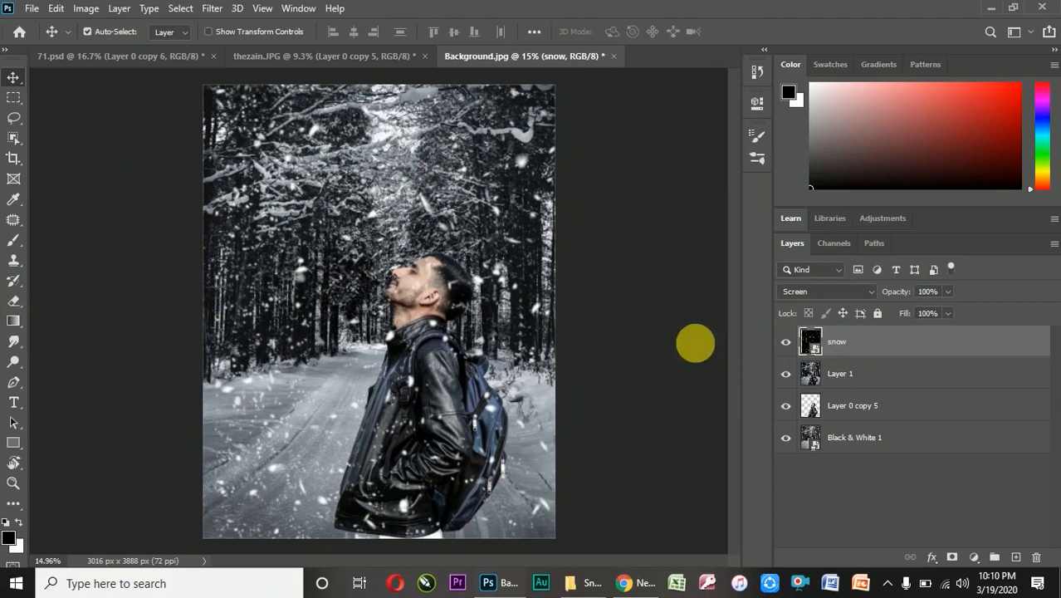
Choose the Eraser tool and rasterize the snow layer so that it can be erased
{"action": "left_click", "coordinate": [13, 300]}
{"action": "right_click", "coordinate": [848, 341]}
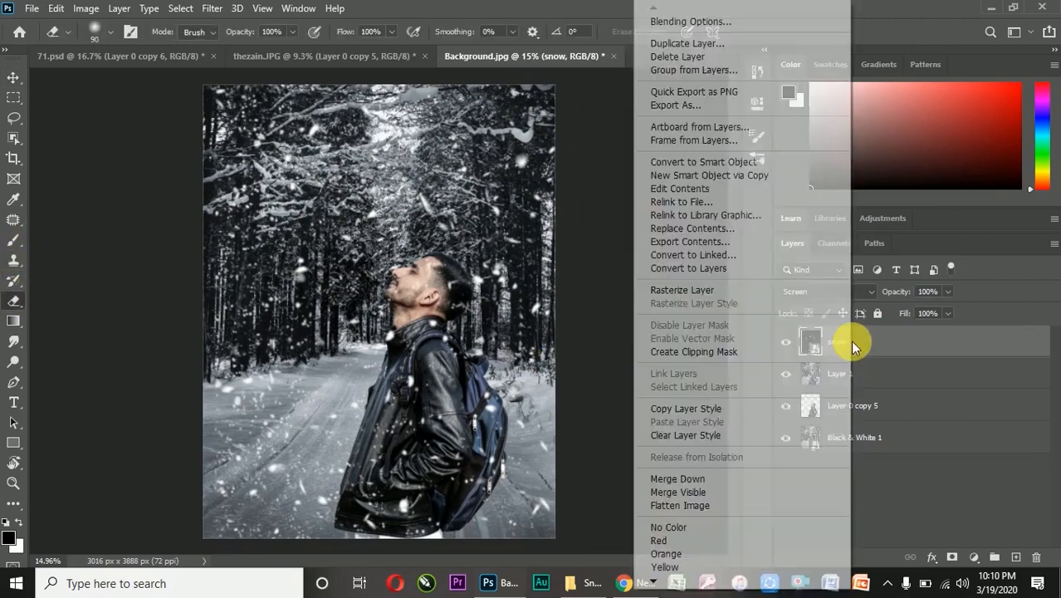
{"action": "left_click", "coordinate": [724, 281]}
Erase the snowflakes covering the man's face and head on the snow layer with the size 90 eraser
{"action": "scroll", "coordinate": [423, 293], "scroll_direction": "up", "scroll_amount": 5}
{"action": "scroll", "coordinate": [419, 292], "scroll_direction": "up", "scroll_amount": 3}
{"action": "left_click_drag", "start_coordinate": [462, 220], "coordinate": [442, 250]}
{"action": "mouse_move", "coordinate": [416, 308]}
{"action": "left_mouse_down"}
{"action": "mouse_move", "coordinate": [395, 267]}
{"action": "mouse_move", "coordinate": [452, 372]}
{"action": "mouse_move", "coordinate": [357, 404]}
{"action": "mouse_move", "coordinate": [408, 392]}
{"action": "left_mouse_up"}
{"action": "scroll", "coordinate": [484, 312], "scroll_direction": "up", "scroll_amount": 2}
{"action": "mouse_move", "coordinate": [499, 275]}
{"action": "left_mouse_down"}
{"action": "mouse_move", "coordinate": [517, 338]}
{"action": "mouse_move", "coordinate": [508, 355]}
{"action": "mouse_move", "coordinate": [525, 259]}
{"action": "mouse_move", "coordinate": [520, 350]}
{"action": "mouse_move", "coordinate": [542, 321]}
{"action": "mouse_move", "coordinate": [547, 335]}
{"action": "mouse_move", "coordinate": [523, 360]}
{"action": "mouse_move", "coordinate": [474, 260]}
{"action": "left_mouse_up"}
{"action": "scroll", "coordinate": [474, 262], "scroll_direction": "down", "scroll_amount": 4}
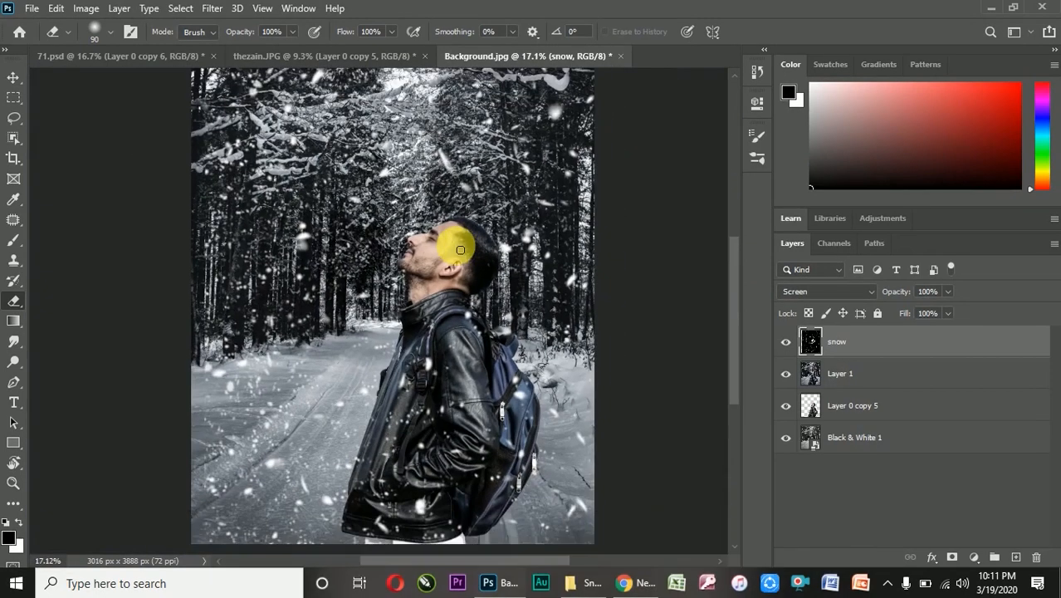
Examine the snowfall around the man's head, face and jacket close up and in the whole image
{"action": "scroll", "coordinate": [457, 258], "scroll_direction": "down", "scroll_amount": 1}
{"action": "scroll", "coordinate": [456, 258], "scroll_direction": "up", "scroll_amount": 1}
{"action": "scroll", "coordinate": [454, 265], "scroll_direction": "down", "scroll_amount": 1}
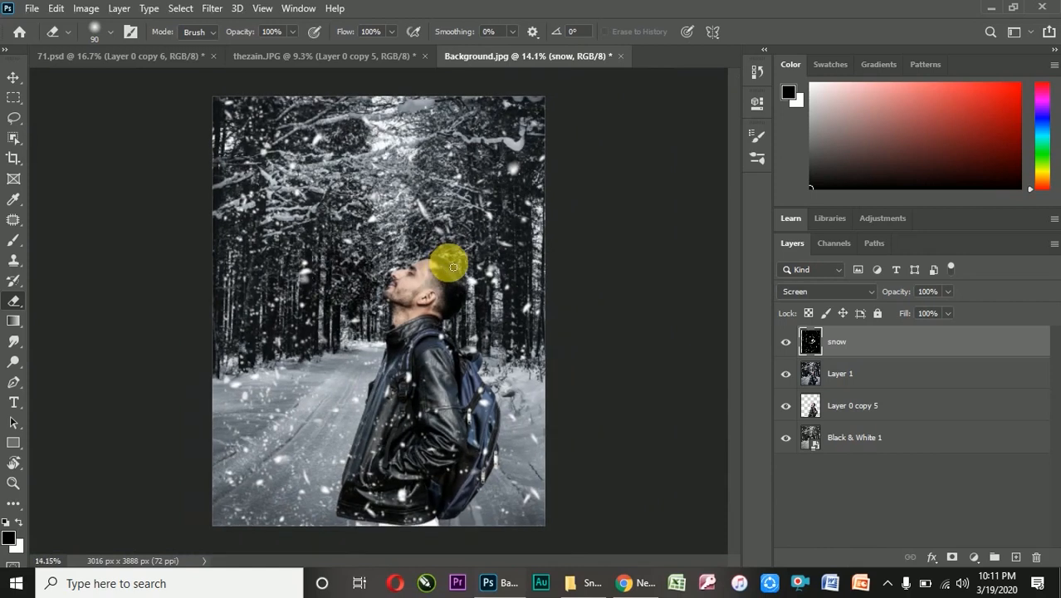
{"action": "scroll", "coordinate": [454, 267], "scroll_direction": "up", "scroll_amount": 2}
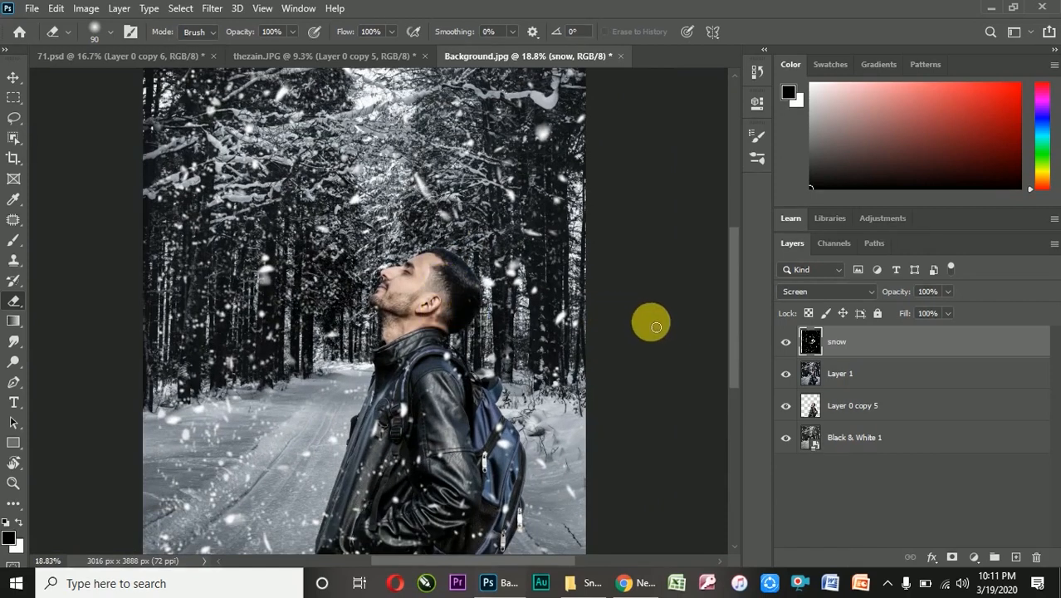
{"action": "scroll", "coordinate": [440, 284], "scroll_direction": "down", "scroll_amount": 1}
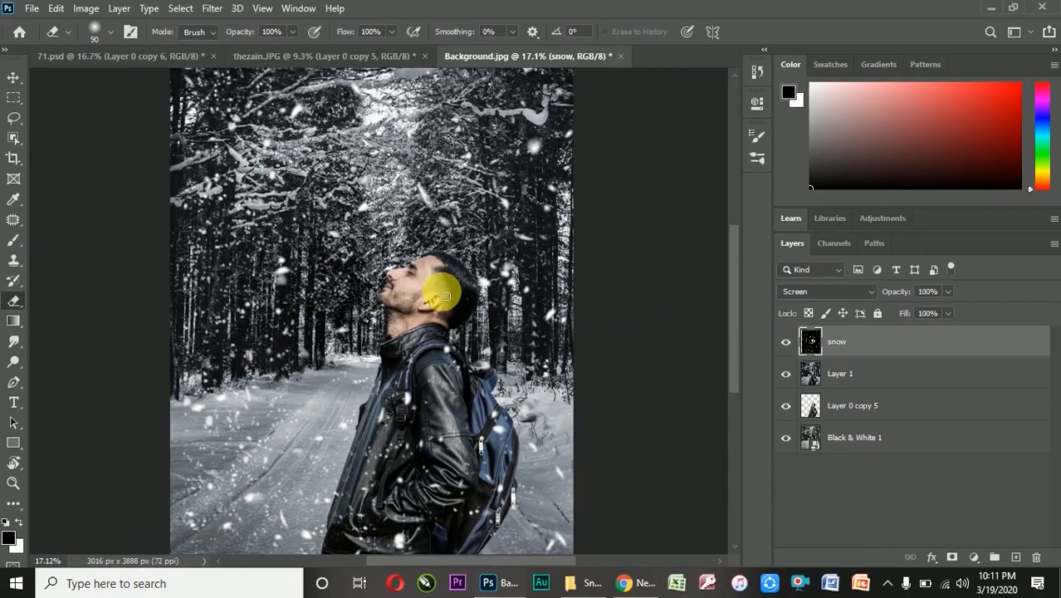
{"action": "scroll", "coordinate": [391, 372], "scroll_direction": "down", "scroll_amount": 1}
{"action": "scroll", "coordinate": [379, 351], "scroll_direction": "up", "scroll_amount": 4}
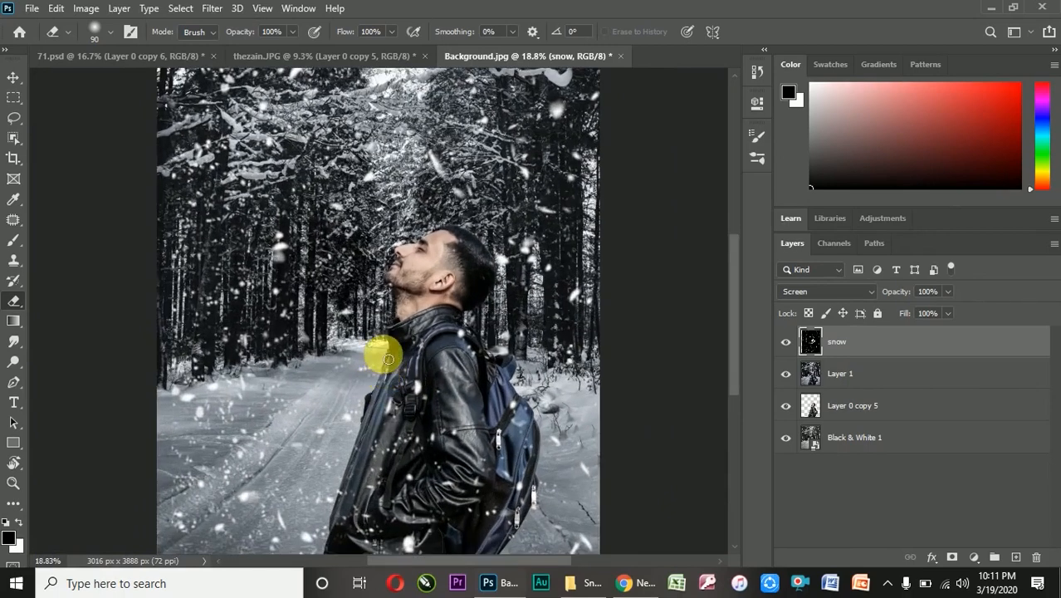
{"action": "scroll", "coordinate": [372, 319], "scroll_direction": "down", "scroll_amount": 4}
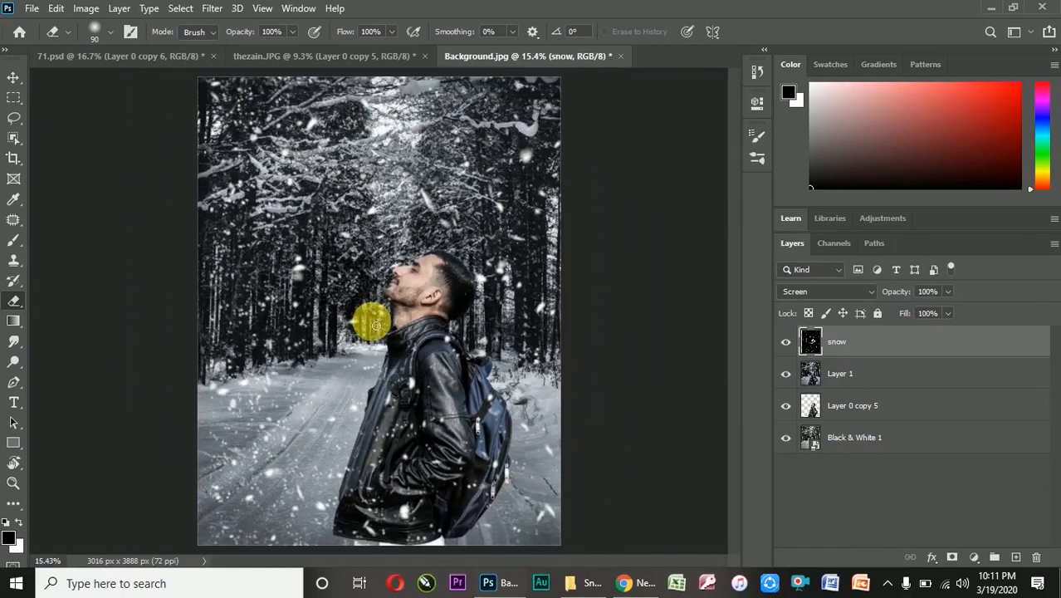
{"action": "scroll", "coordinate": [371, 324], "scroll_direction": "up", "scroll_amount": 2}
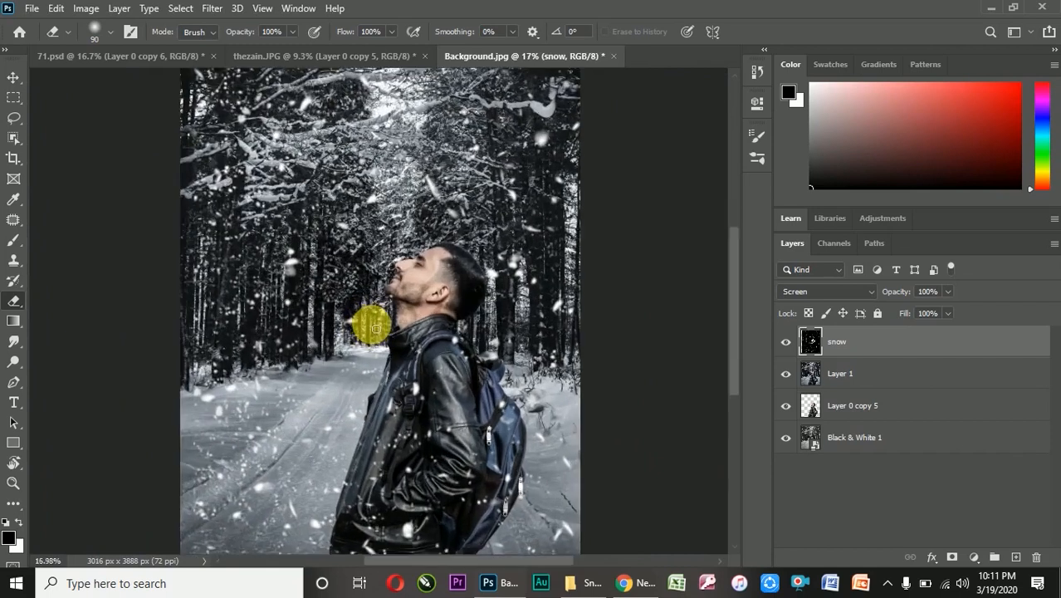
{"action": "scroll", "coordinate": [397, 299], "scroll_direction": "down", "scroll_amount": 1}
{"action": "scroll", "coordinate": [403, 315], "scroll_direction": "up", "scroll_amount": 2}
{"action": "scroll", "coordinate": [407, 351], "scroll_direction": "down", "scroll_amount": 3}
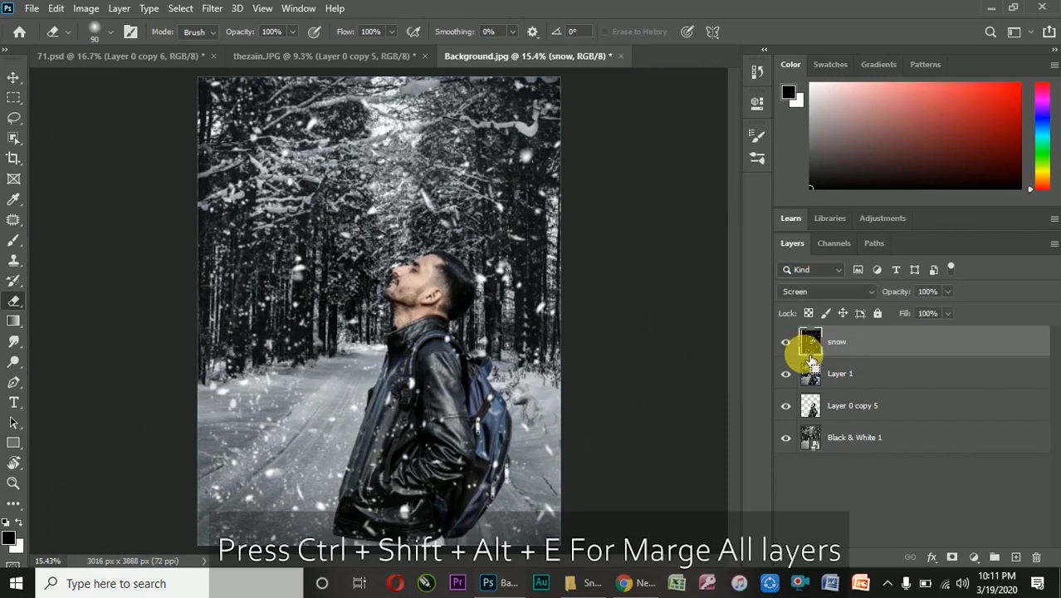
Stamp all visible layers into a new merged layer and open it in the Camera Raw Filter
{"action": "key", "text": "ctrl+shift+alt+e"}
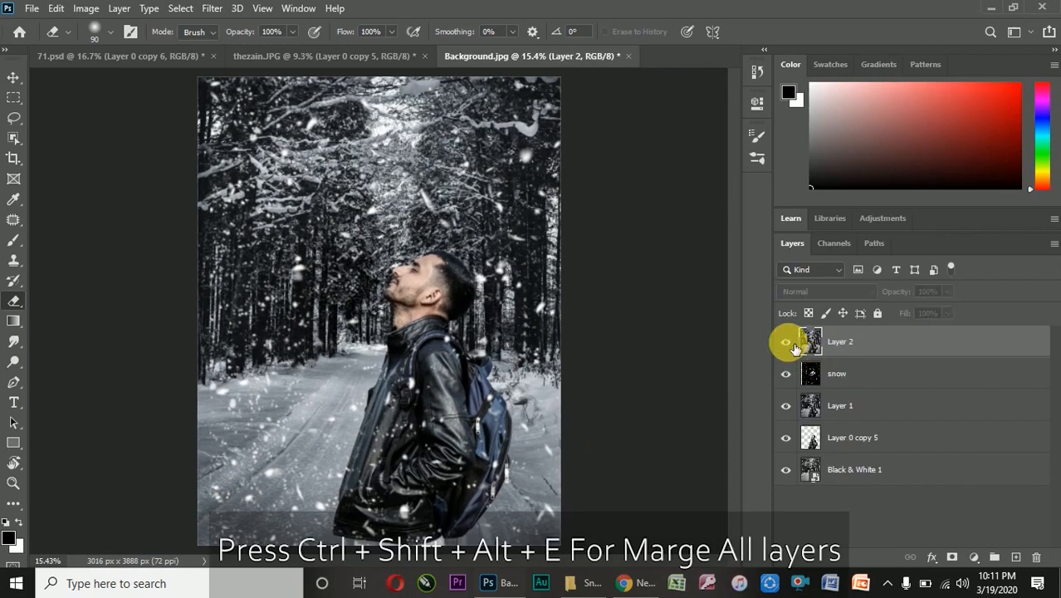
{"action": "left_click", "coordinate": [212, 9]}
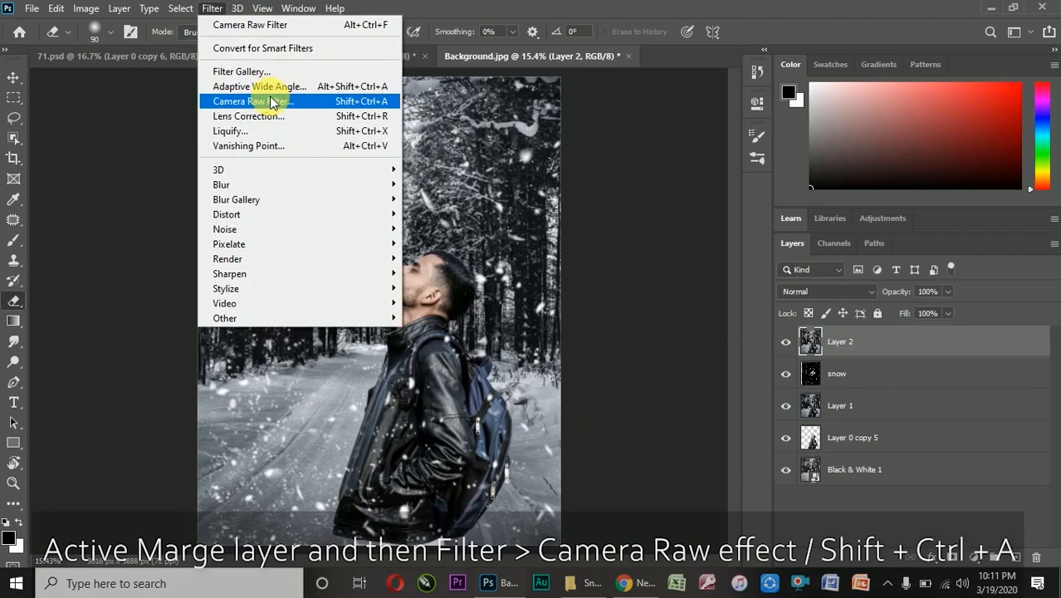
{"action": "left_click", "coordinate": [269, 101]}
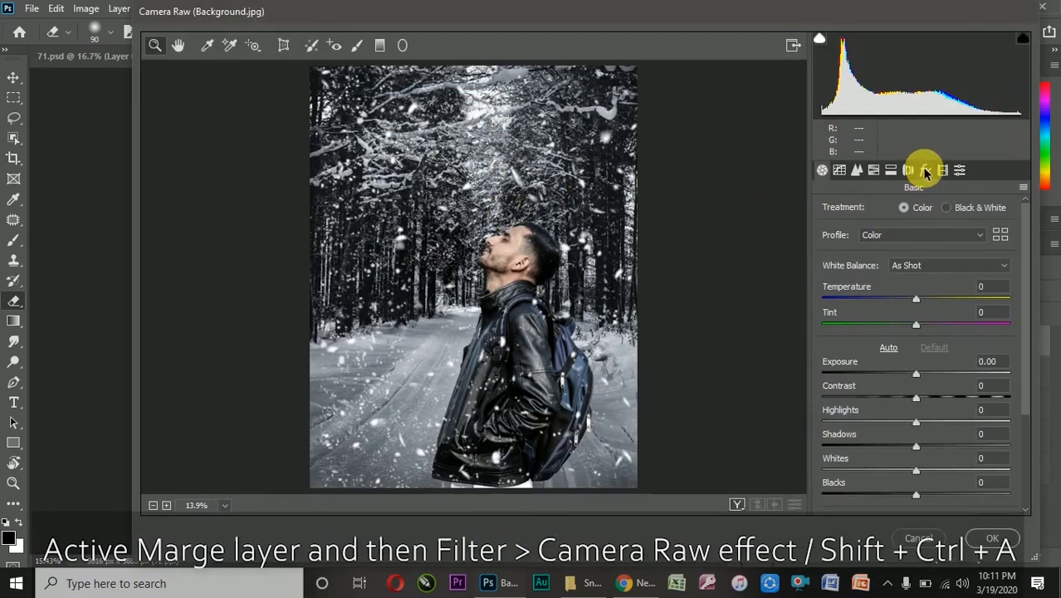
Add a post-crop vignette with Amount -26 and Midpoint 43 to the merged layer and apply the filter
{"action": "left_click", "coordinate": [926, 170]}
{"action": "left_click_drag", "start_coordinate": [917, 373], "coordinate": [902, 374]}
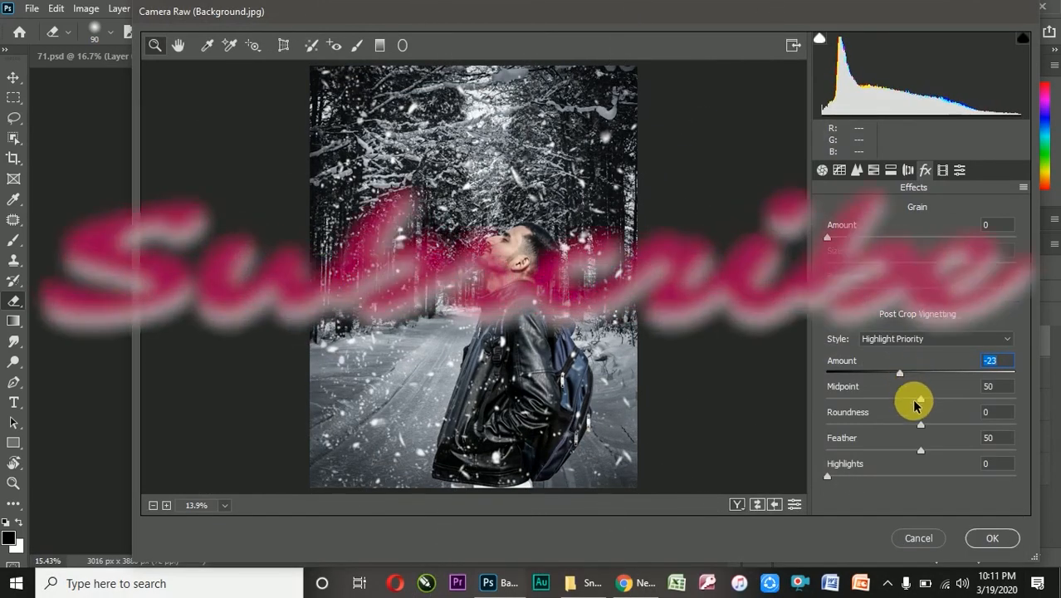
{"action": "mouse_move", "coordinate": [914, 401]}
{"action": "left_mouse_down"}
{"action": "mouse_move", "coordinate": [896, 373]}
{"action": "mouse_move", "coordinate": [912, 396]}
{"action": "mouse_move", "coordinate": [903, 396]}
{"action": "mouse_move", "coordinate": [909, 386]}
{"action": "left_mouse_up"}
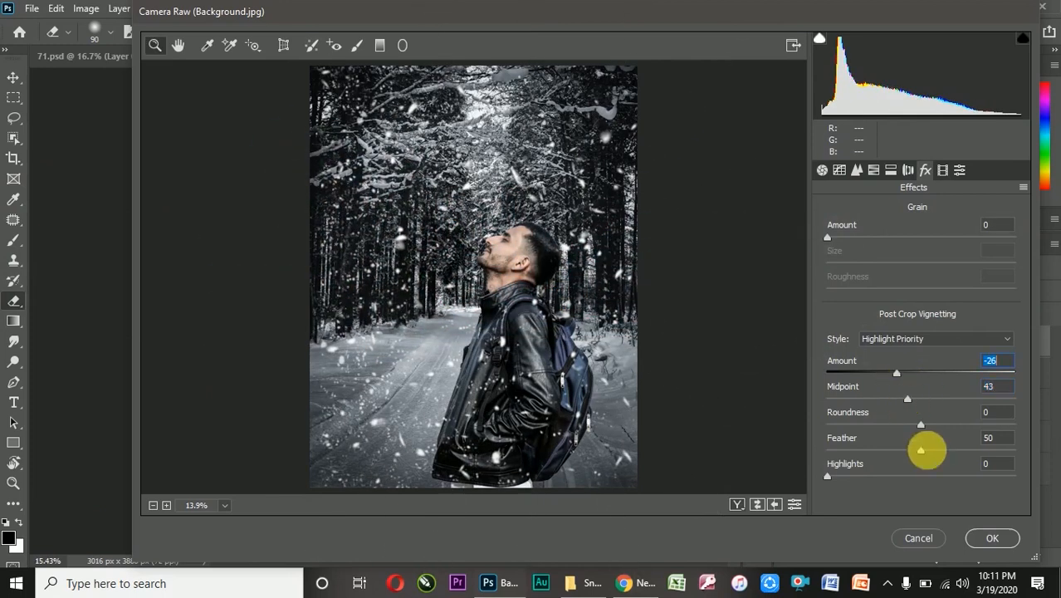
{"action": "left_click", "coordinate": [988, 538]}
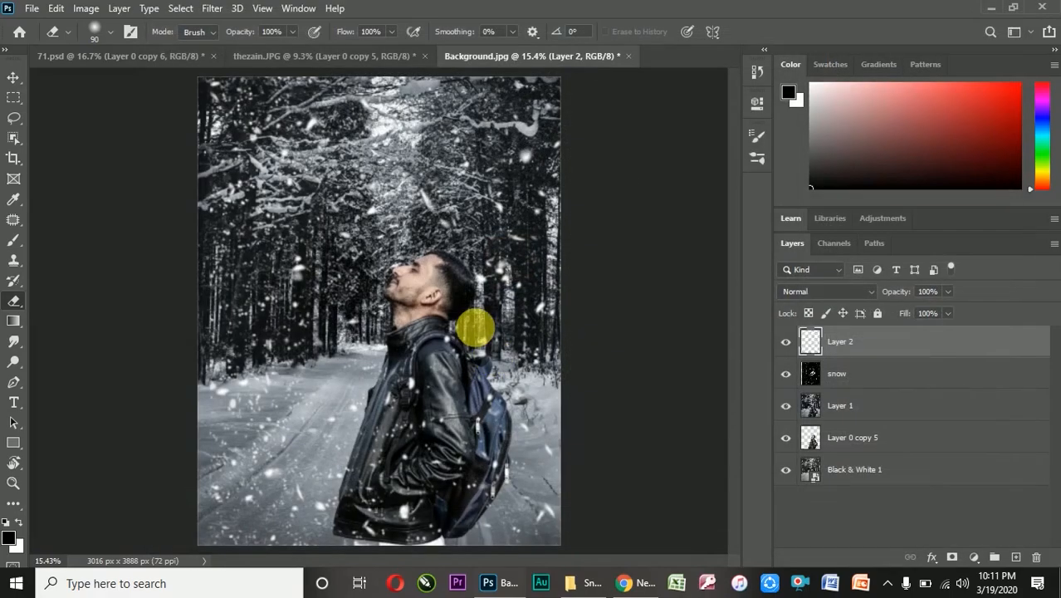